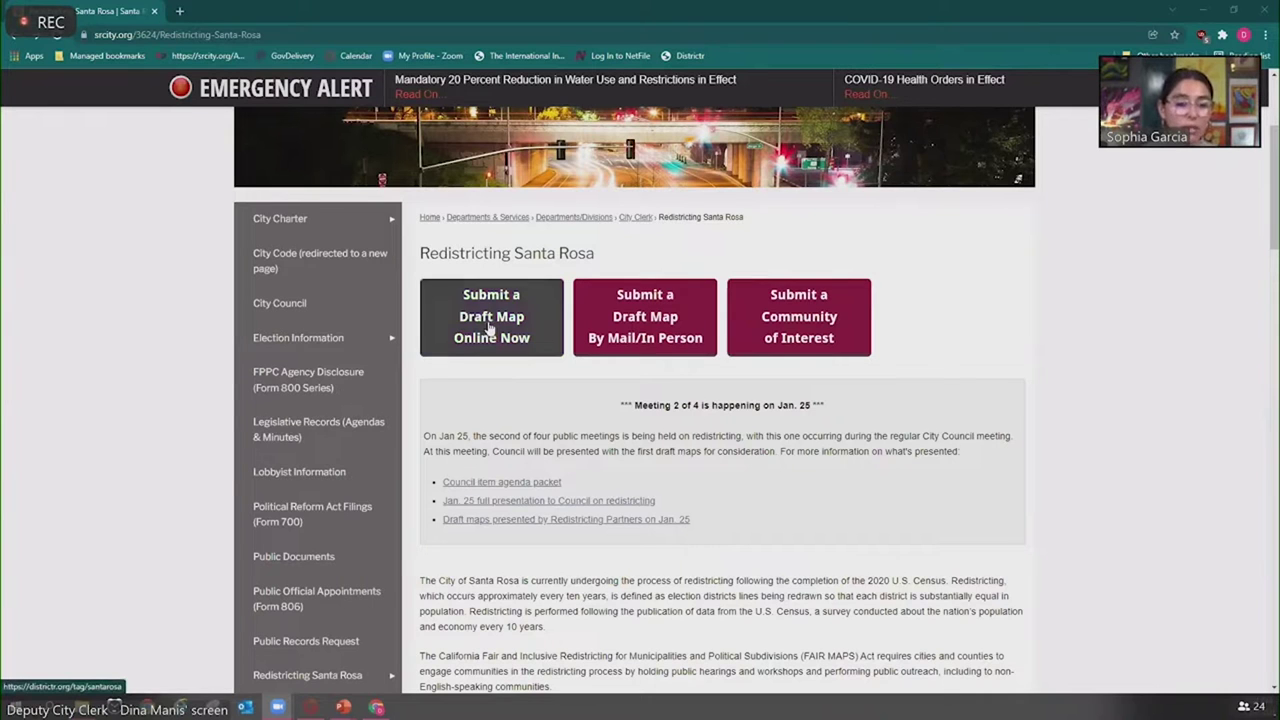
Open the page for submitting a draft map online and read its instructions for drawing and sharing a plan
{"action": "left_click", "coordinate": [485, 325]}
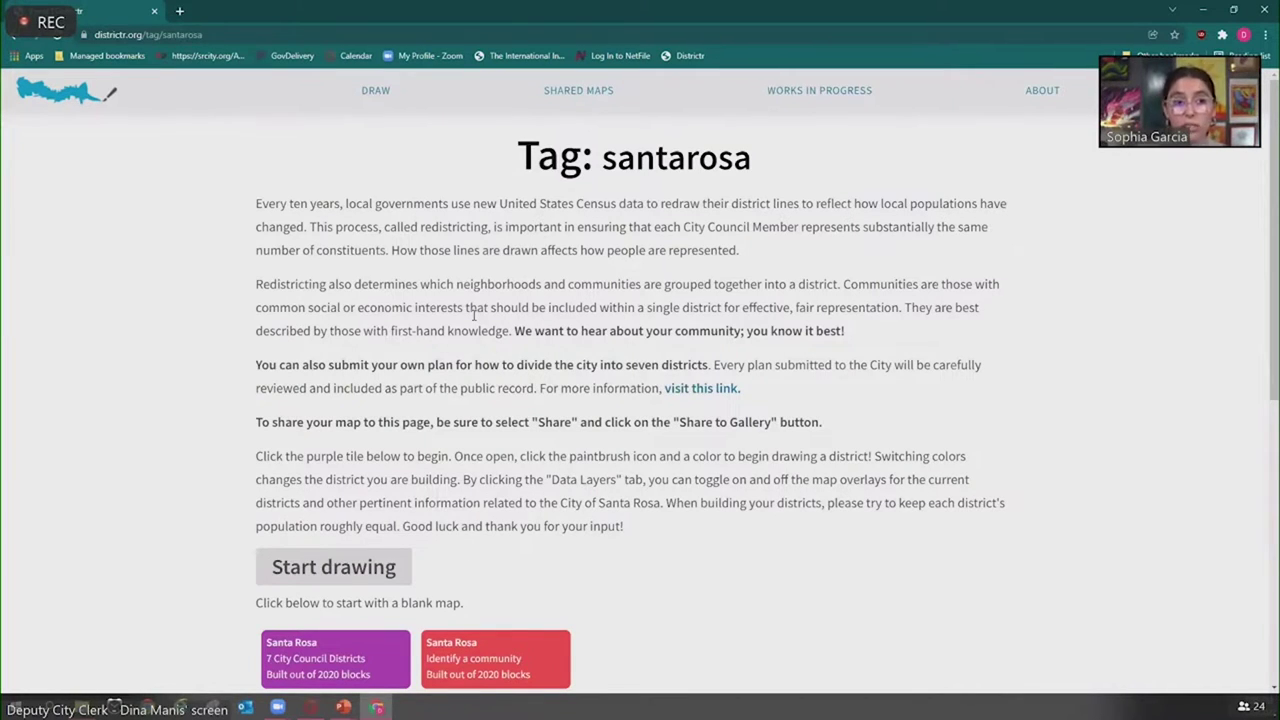
{"action": "scroll", "coordinate": [474, 316], "scroll_direction": "down", "scroll_amount": 1}
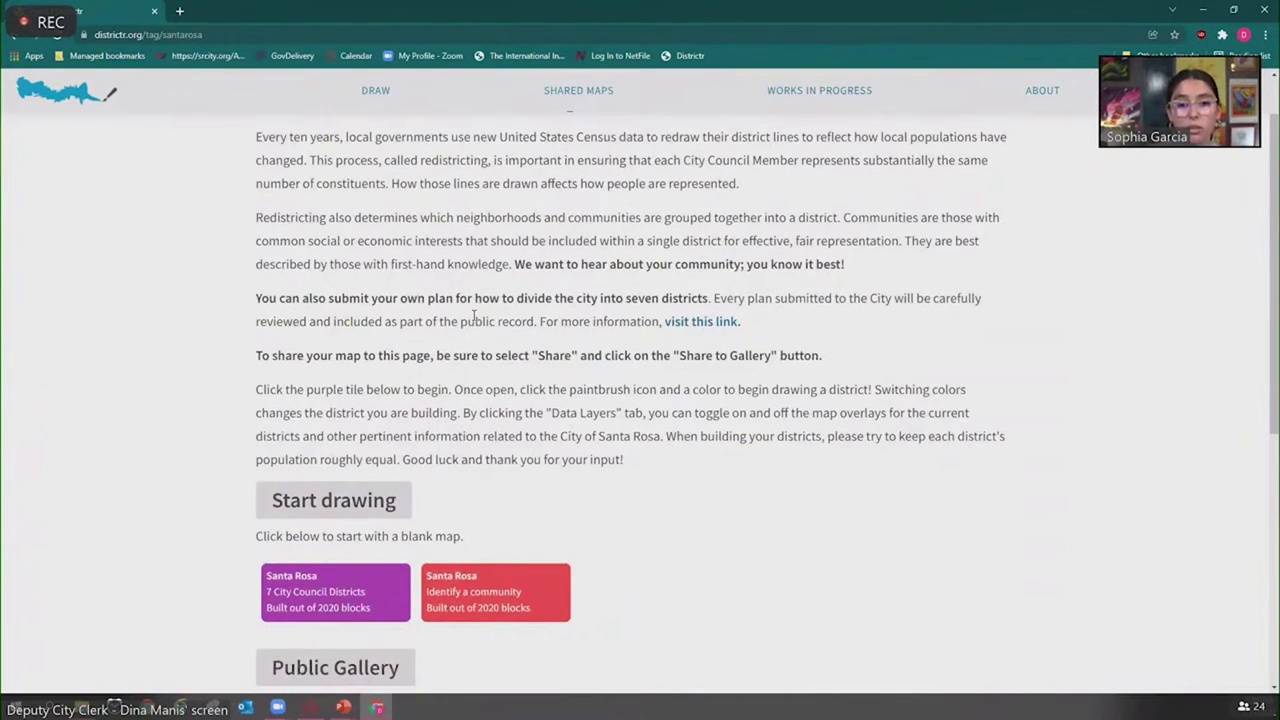
{"action": "scroll", "coordinate": [474, 316], "scroll_direction": "down", "scroll_amount": 1}
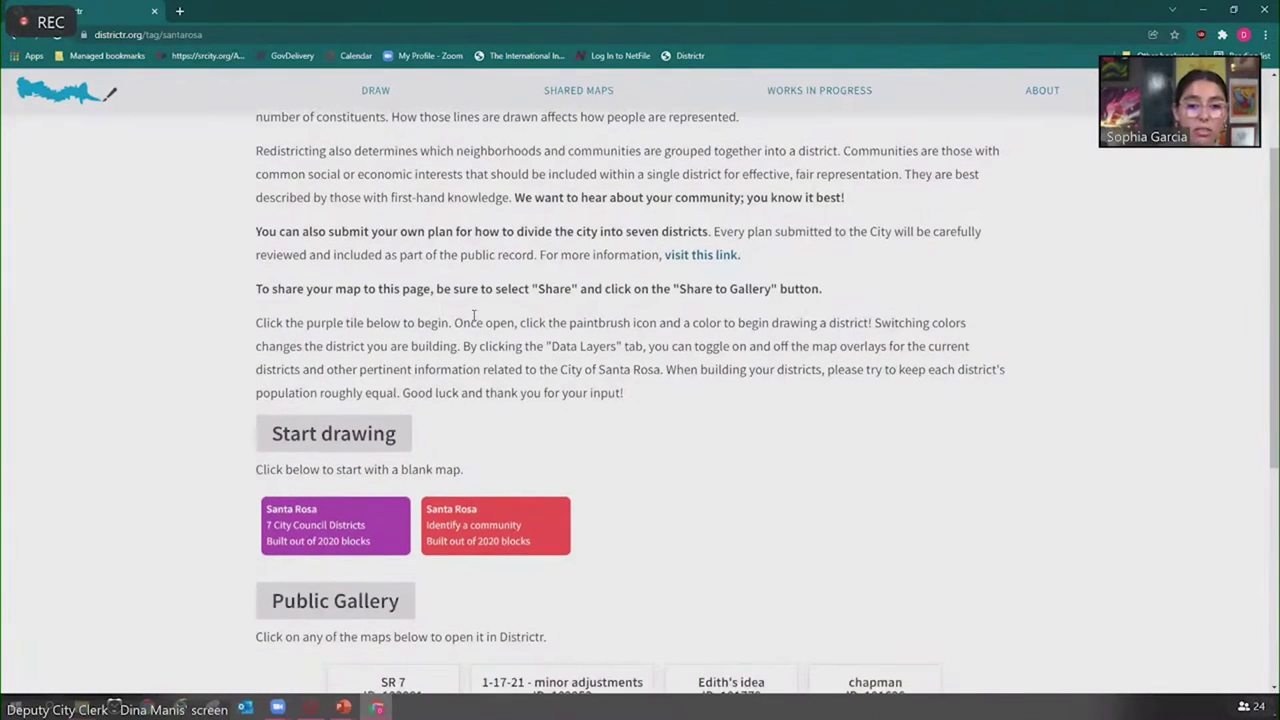
{"action": "scroll", "coordinate": [474, 316], "scroll_direction": "down", "scroll_amount": 3}
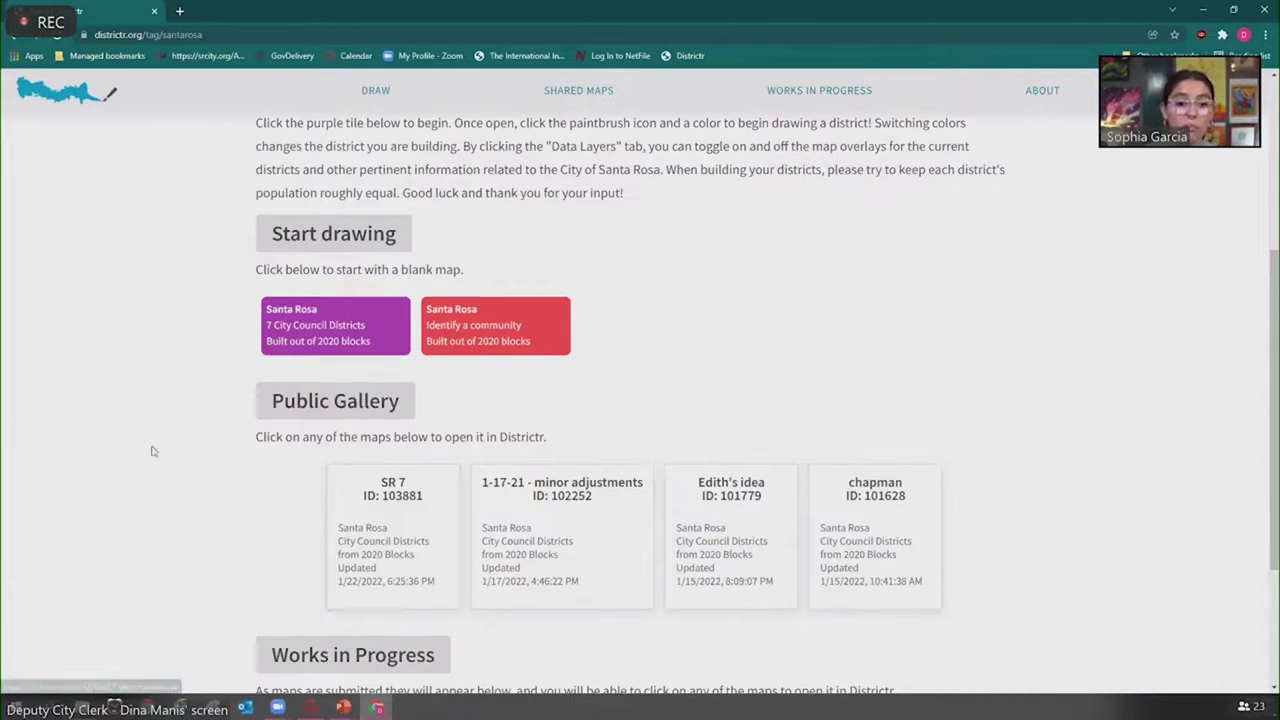
Load the drafts under Works in Progress and review them along with the Public Gallery maps
{"action": "scroll", "coordinate": [95, 416], "scroll_direction": "down", "scroll_amount": 1}
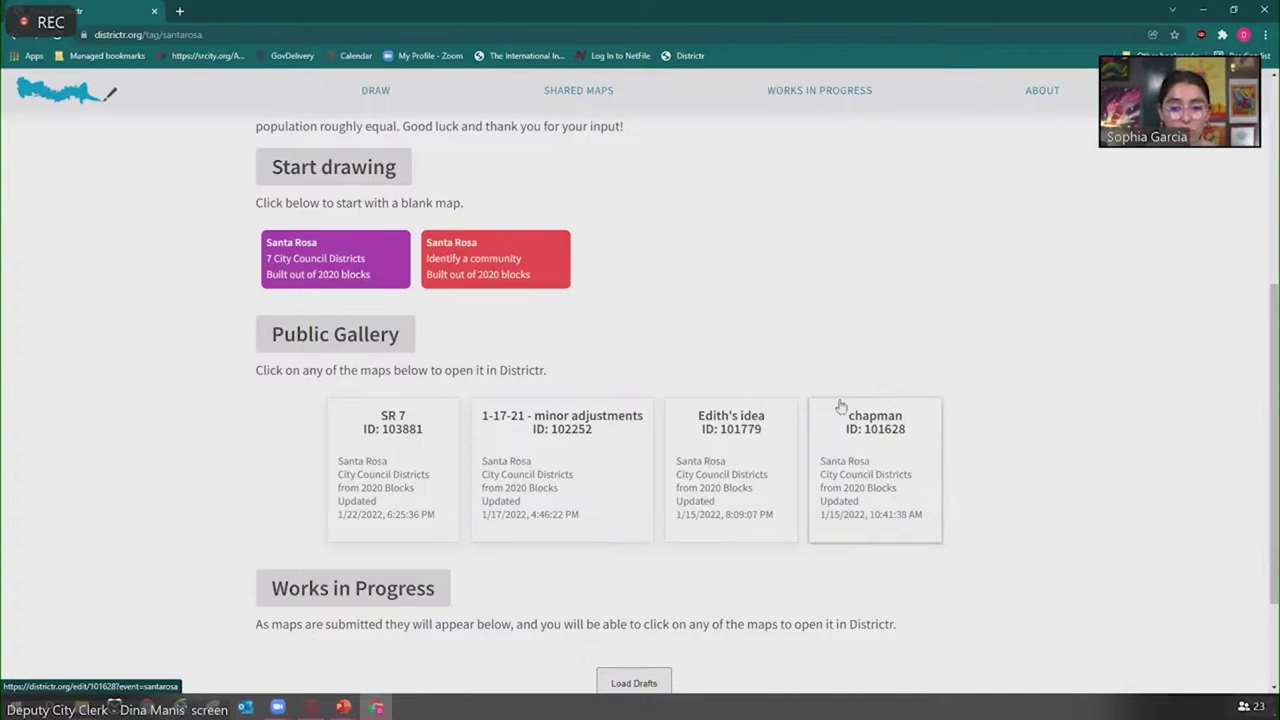
{"action": "scroll", "coordinate": [729, 460], "scroll_direction": "down", "scroll_amount": 1}
{"action": "scroll", "coordinate": [729, 460], "scroll_direction": "down", "scroll_amount": 1}
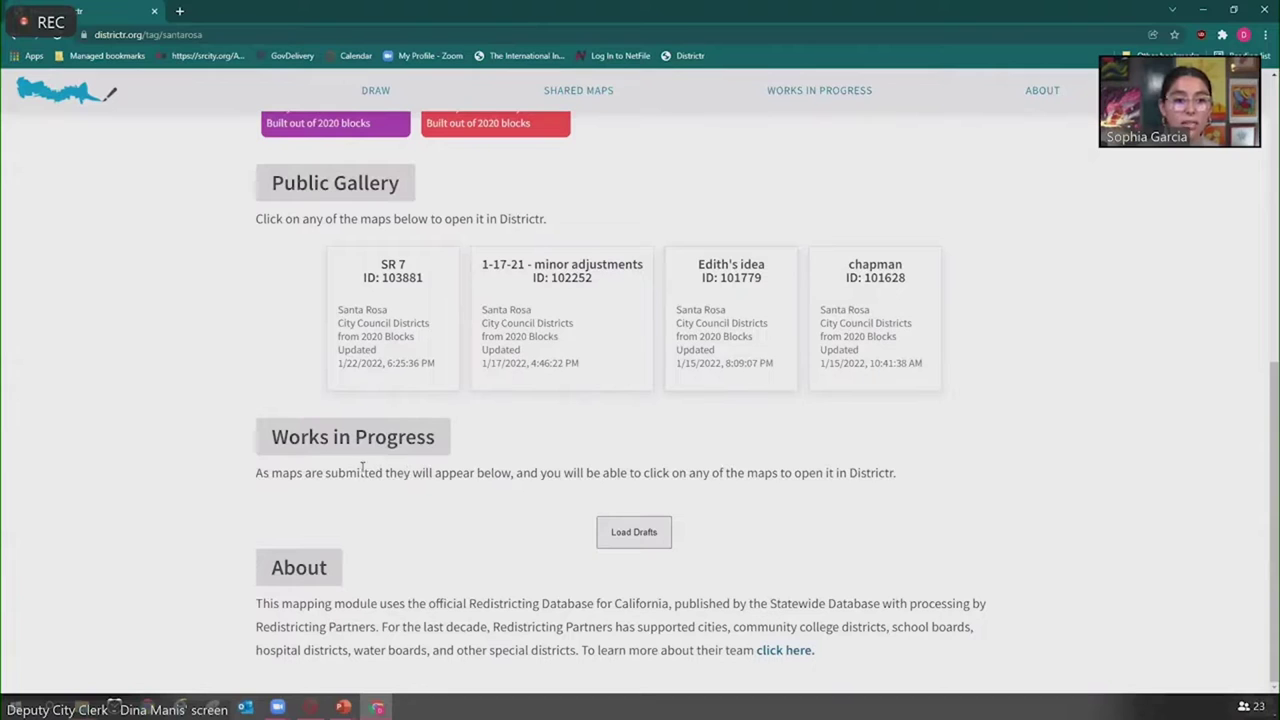
{"action": "left_click", "coordinate": [634, 540]}
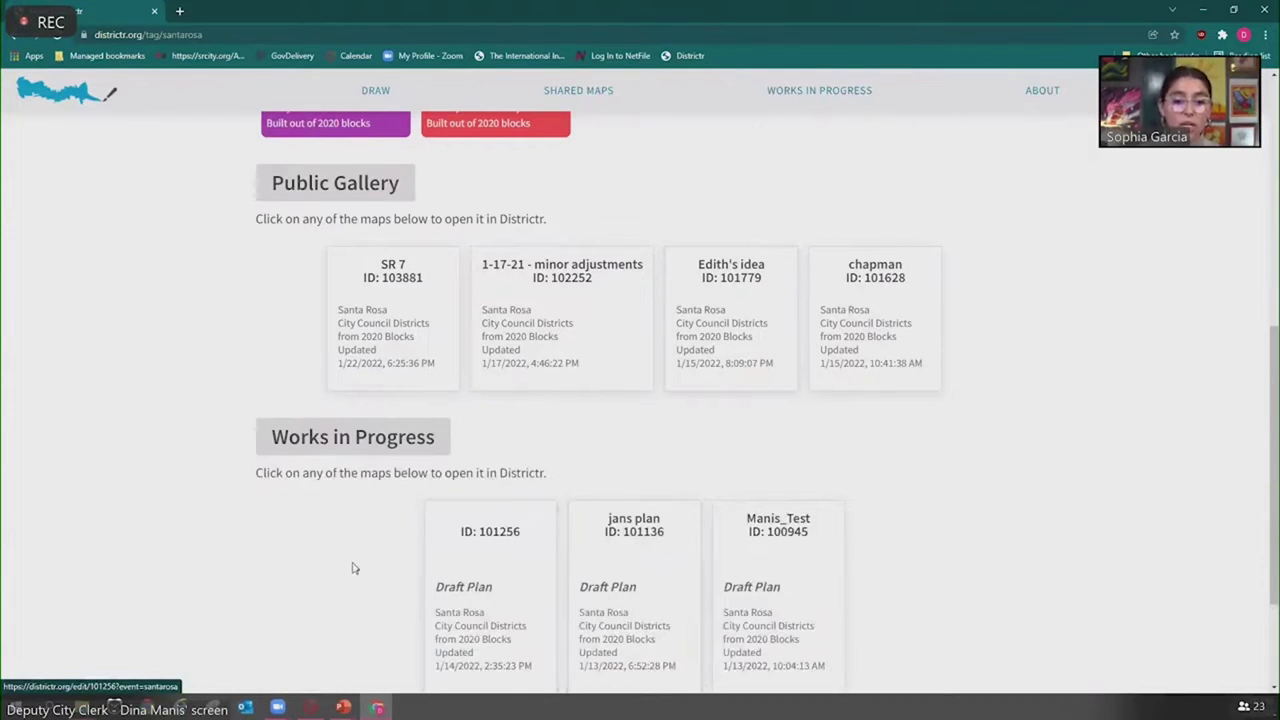
{"action": "scroll", "coordinate": [352, 568], "scroll_direction": "down", "scroll_amount": 3}
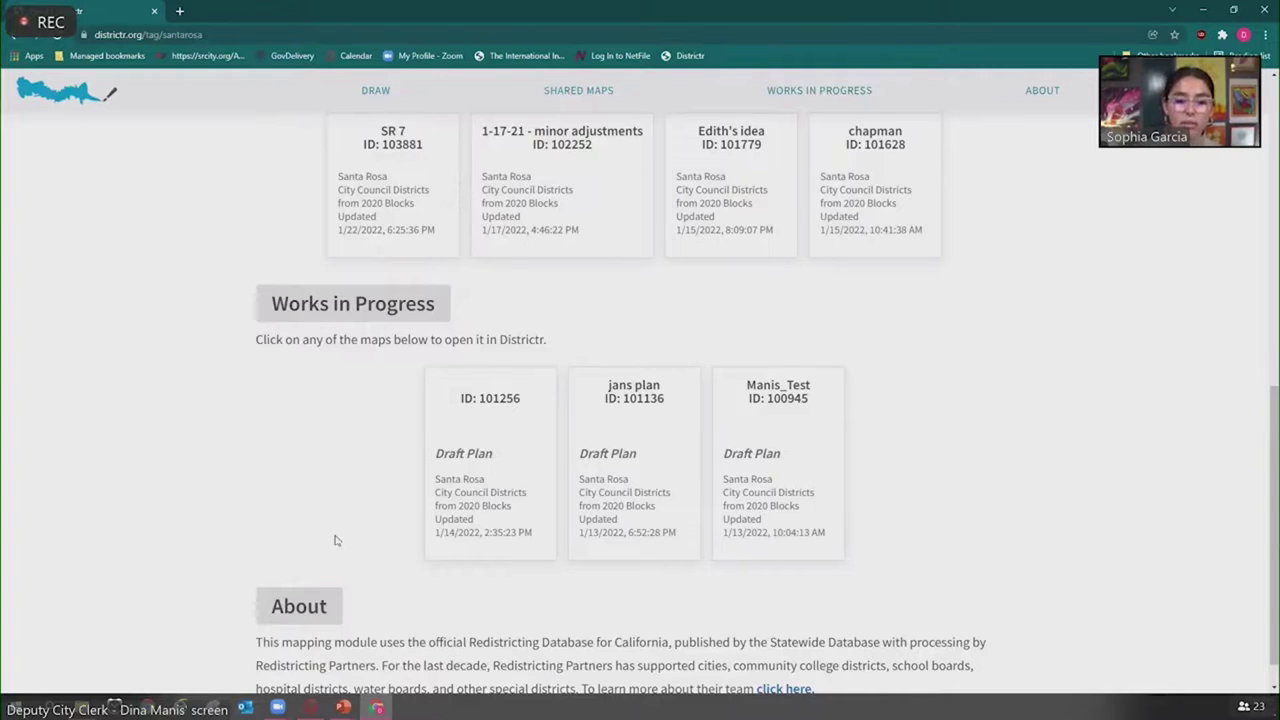
{"action": "scroll", "coordinate": [336, 540], "scroll_direction": "down", "scroll_amount": 1}
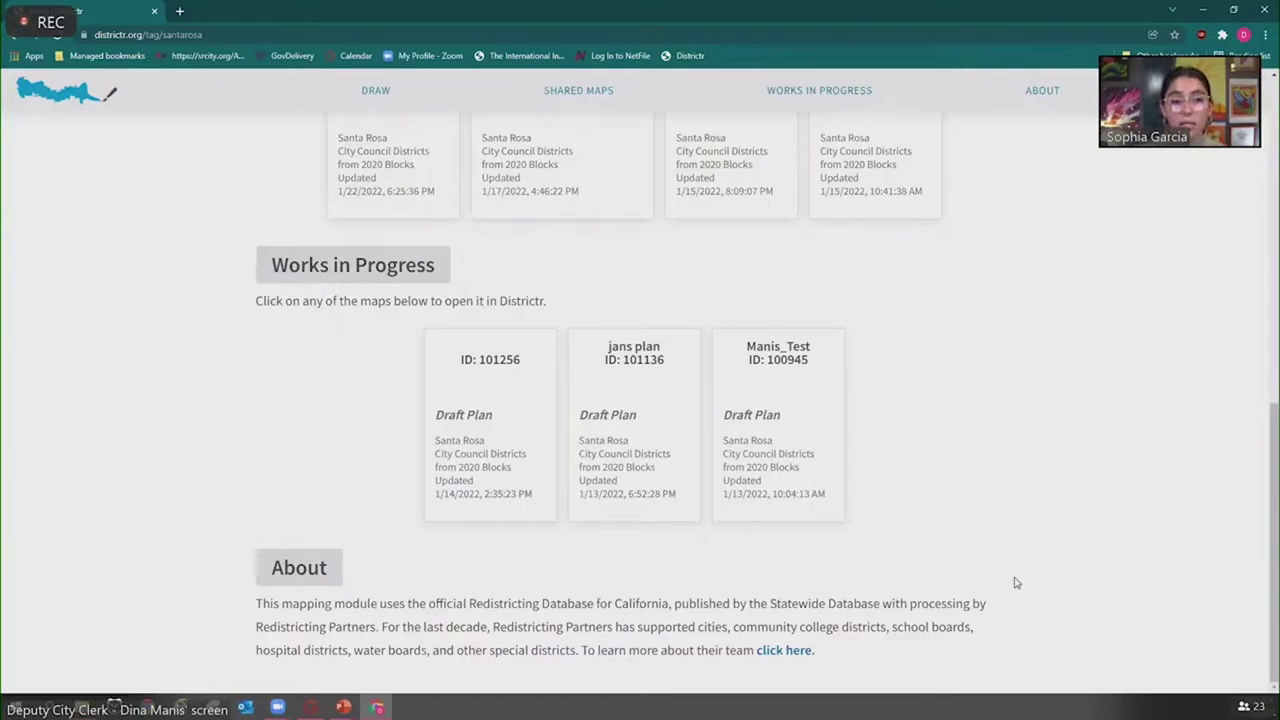
Start a blank Santa Rosa map for 7 City Council Districts built out of 2020 blocks
{"action": "scroll", "coordinate": [1015, 582], "scroll_direction": "up", "scroll_amount": 2}
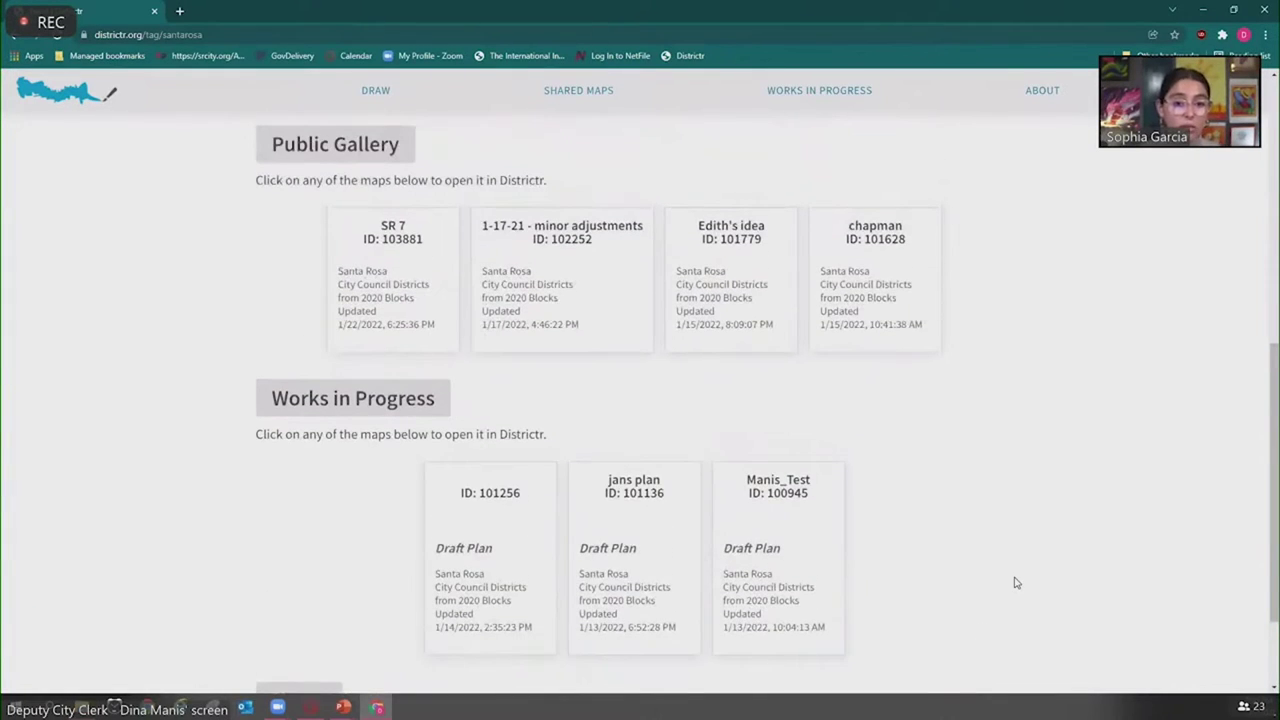
{"action": "scroll", "coordinate": [1015, 582], "scroll_direction": "up", "scroll_amount": 3}
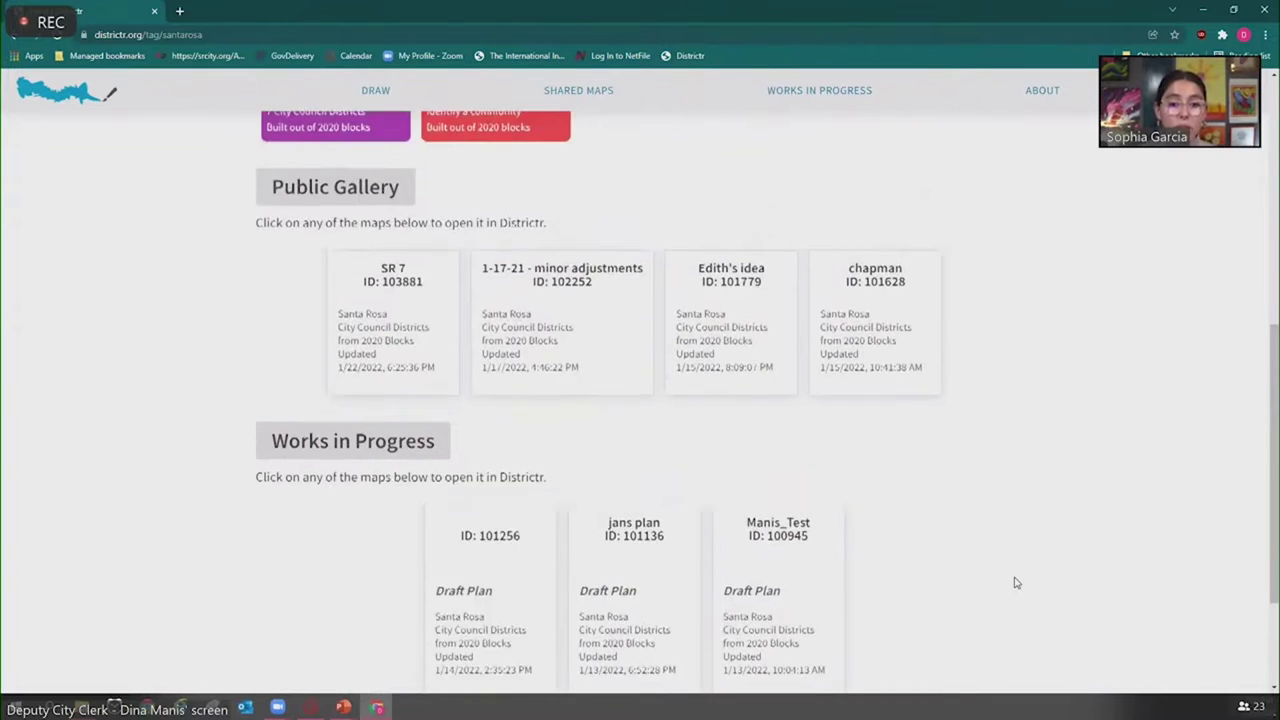
{"action": "scroll", "coordinate": [1015, 582], "scroll_direction": "up", "scroll_amount": 3}
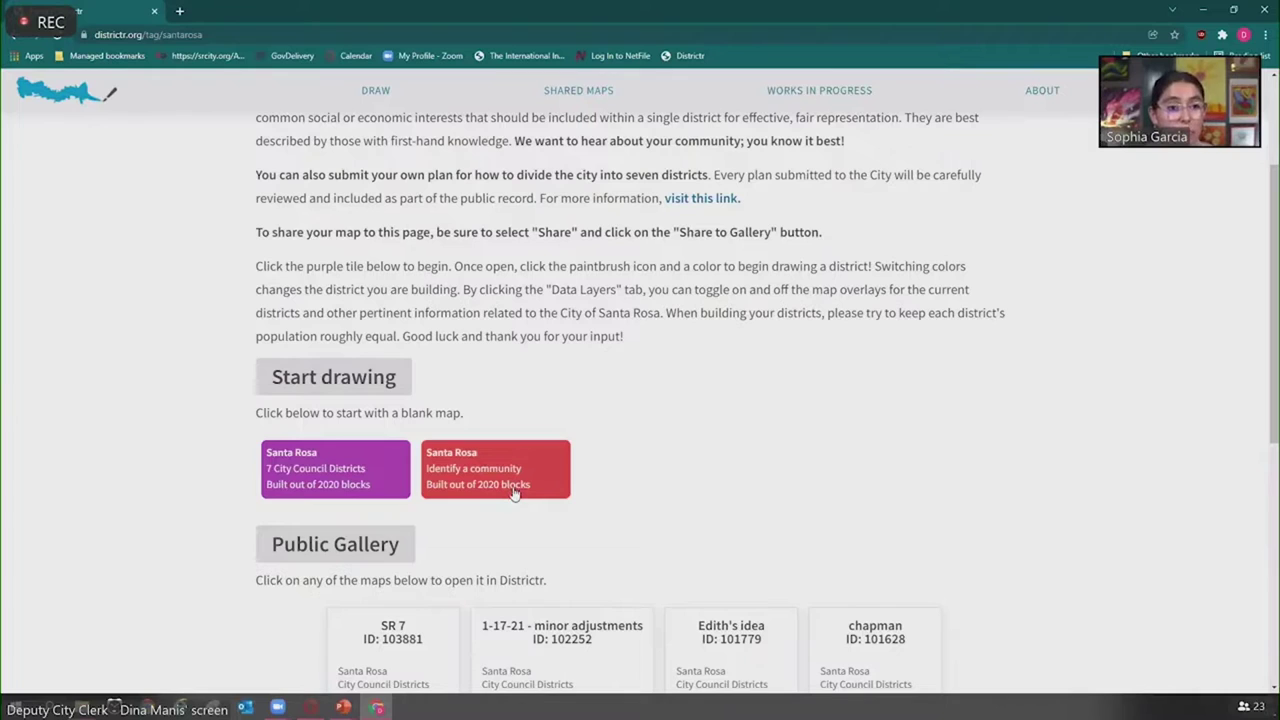
{"action": "left_click", "coordinate": [305, 477]}
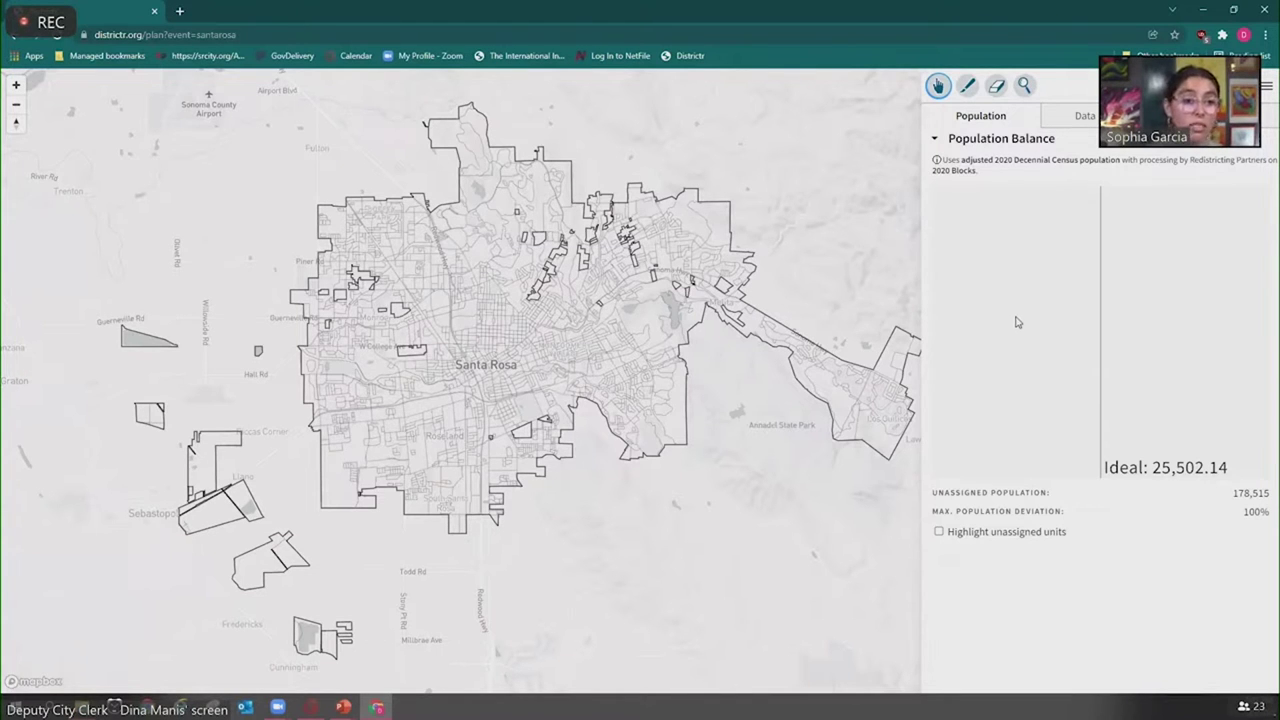
Examine the Santa Rosa city boundary, its eastern extension, outlying parcels and central street blocks at several zoom levels
{"action": "left_click", "coordinate": [16, 88]}
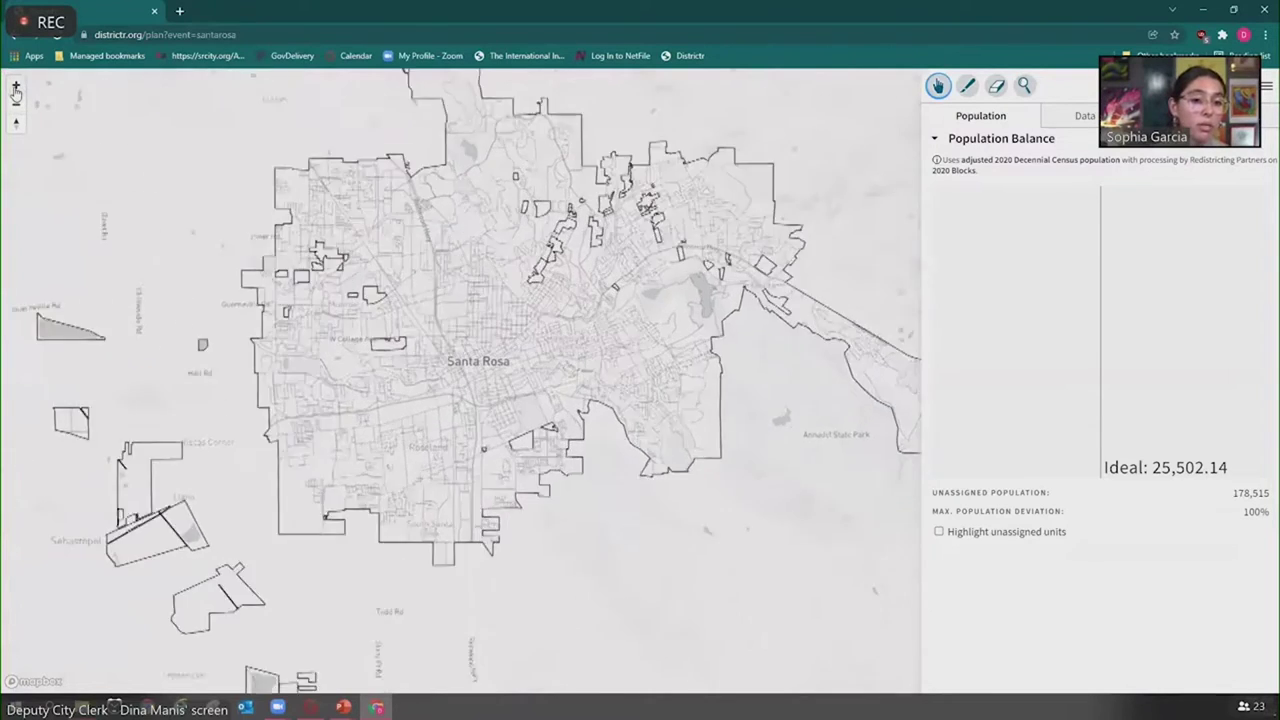
{"action": "left_click", "coordinate": [16, 88]}
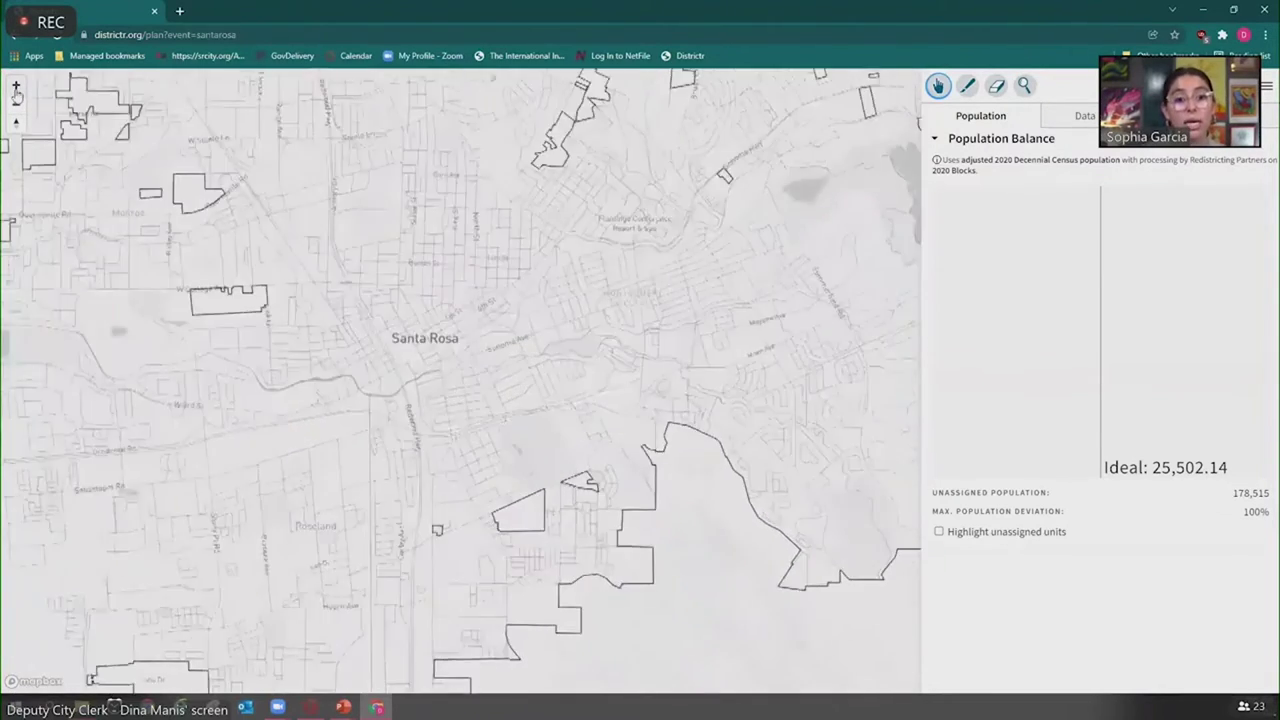
{"action": "left_click", "coordinate": [17, 109]}
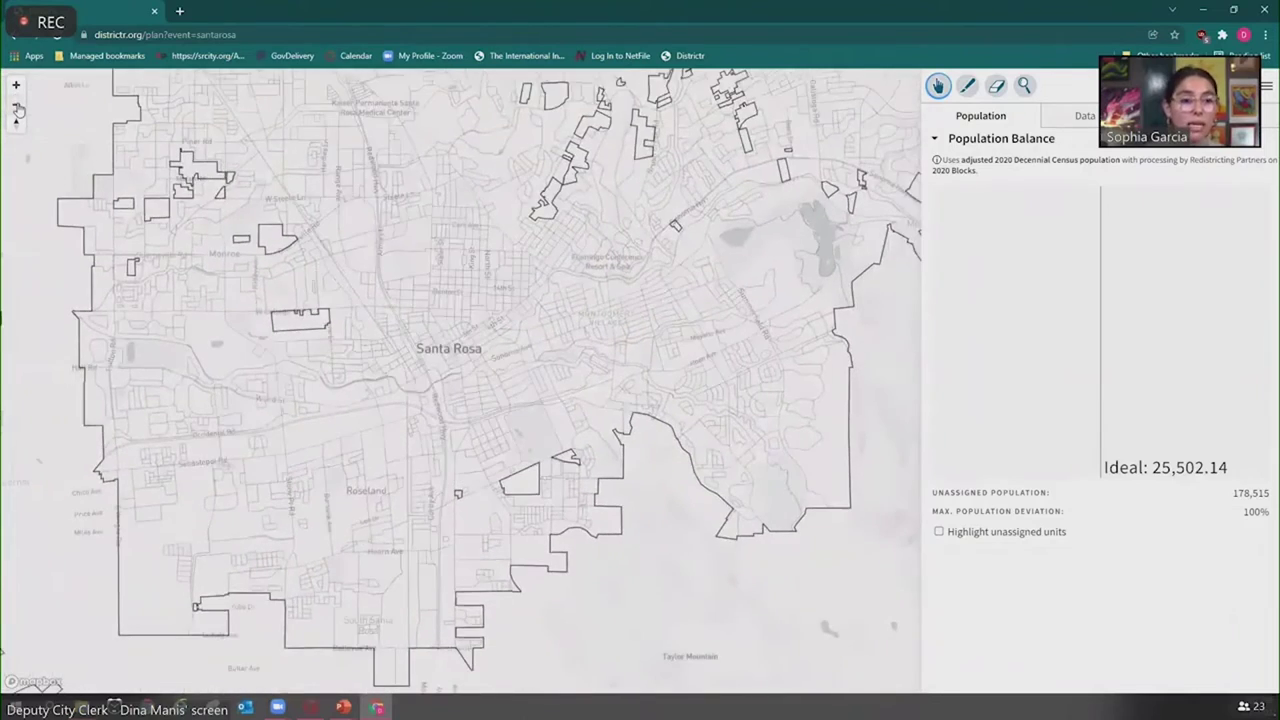
{"action": "left_click", "coordinate": [16, 105]}
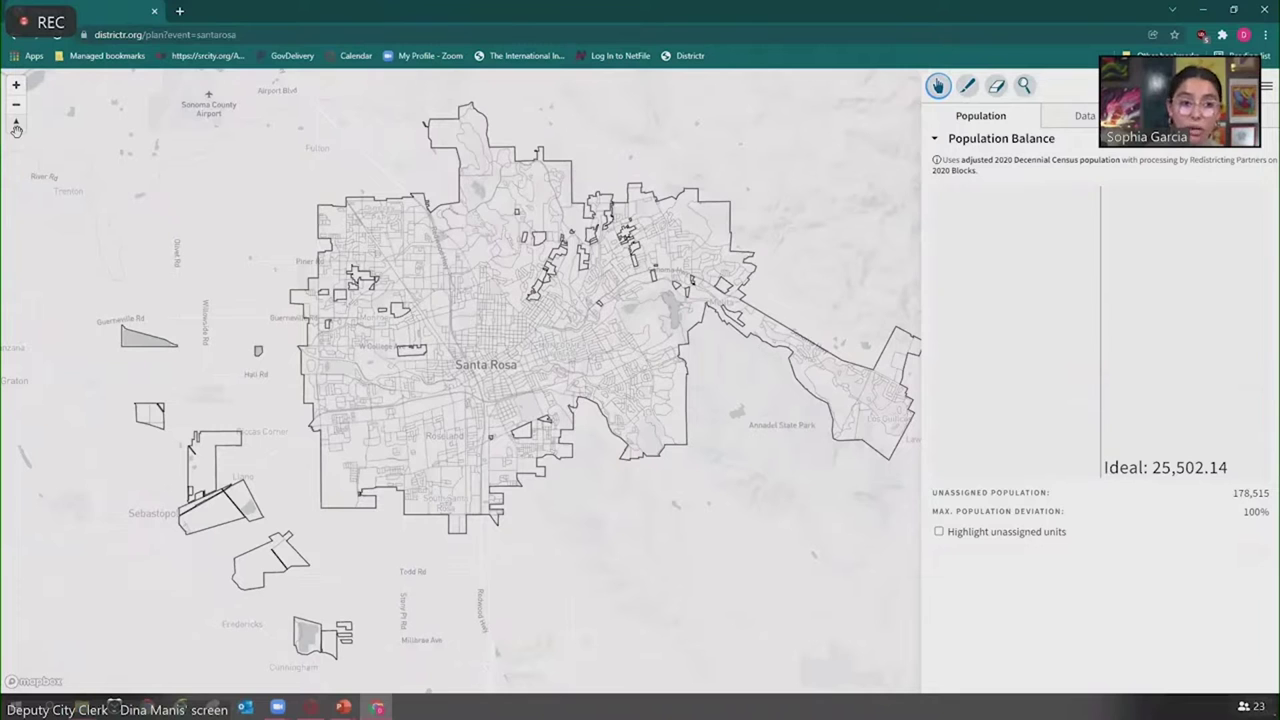
{"action": "left_click_drag", "start_coordinate": [317, 266], "coordinate": [267, 287]}
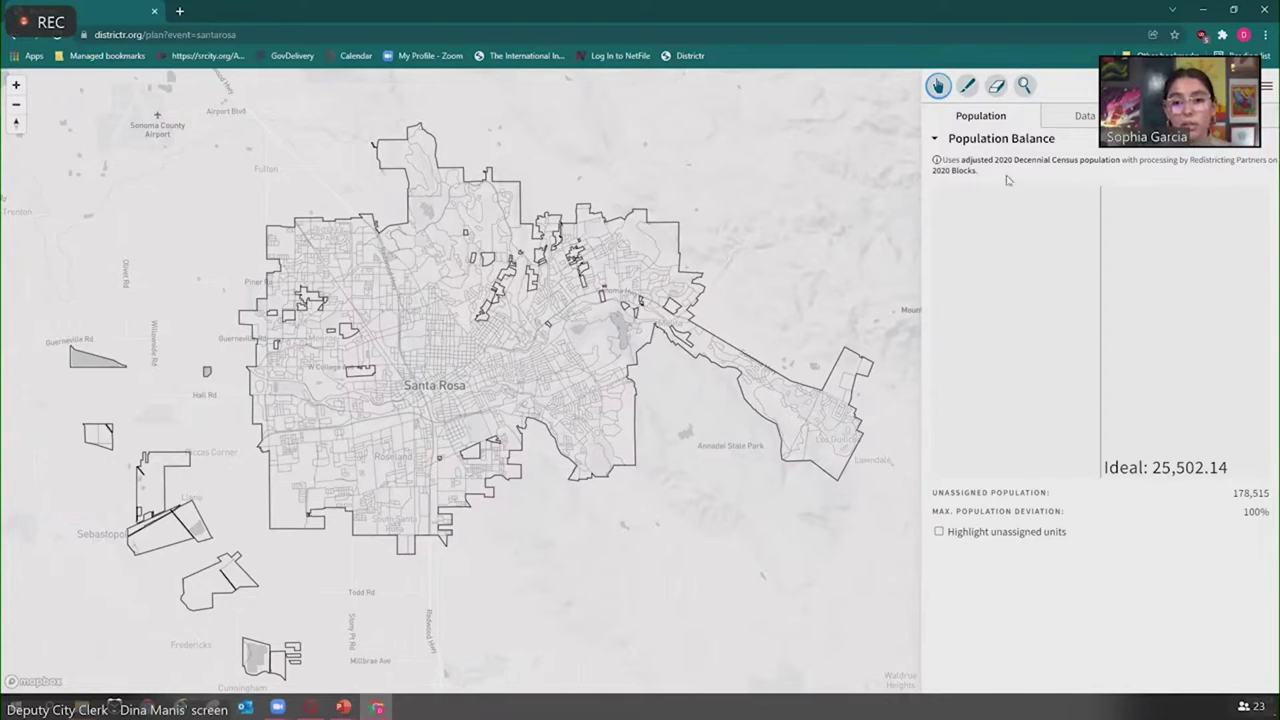
{"action": "left_click", "coordinate": [937, 86]}
{"action": "left_click_drag", "start_coordinate": [819, 156], "coordinate": [741, 158]}
{"action": "scroll", "coordinate": [735, 178], "scroll_direction": "up", "scroll_amount": 3}
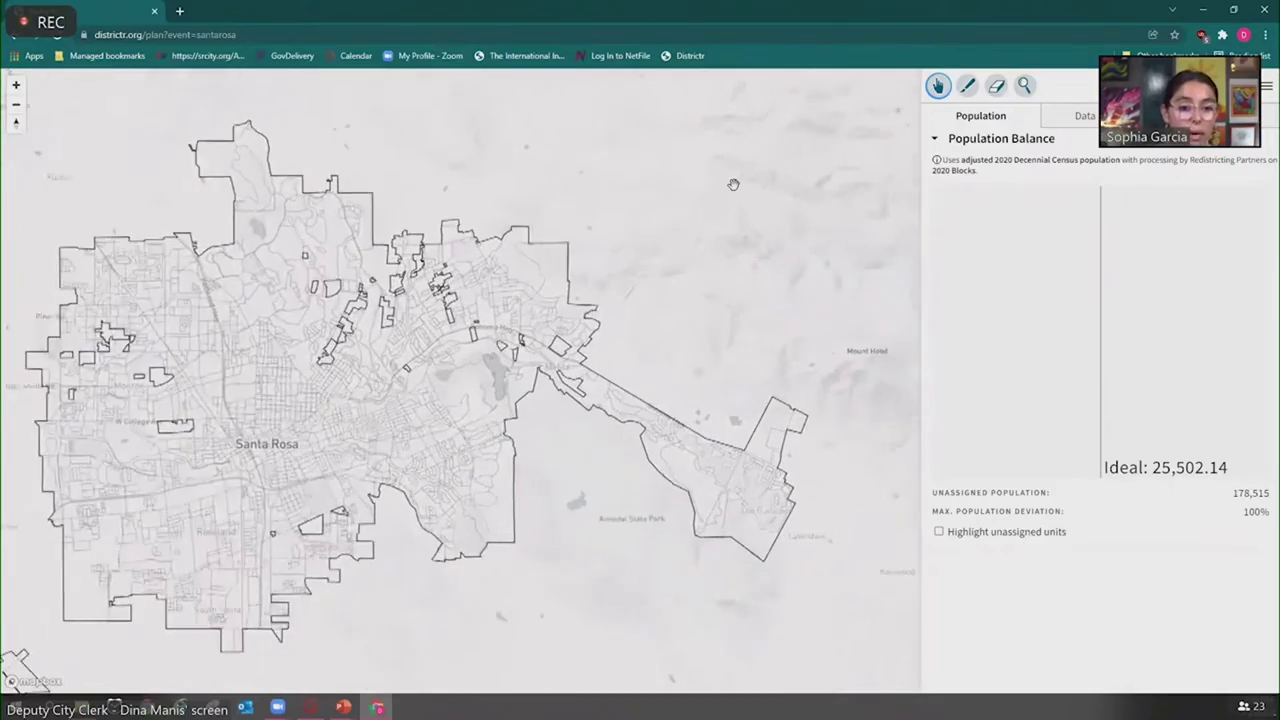
{"action": "scroll", "coordinate": [560, 260], "scroll_direction": "down", "scroll_amount": 1}
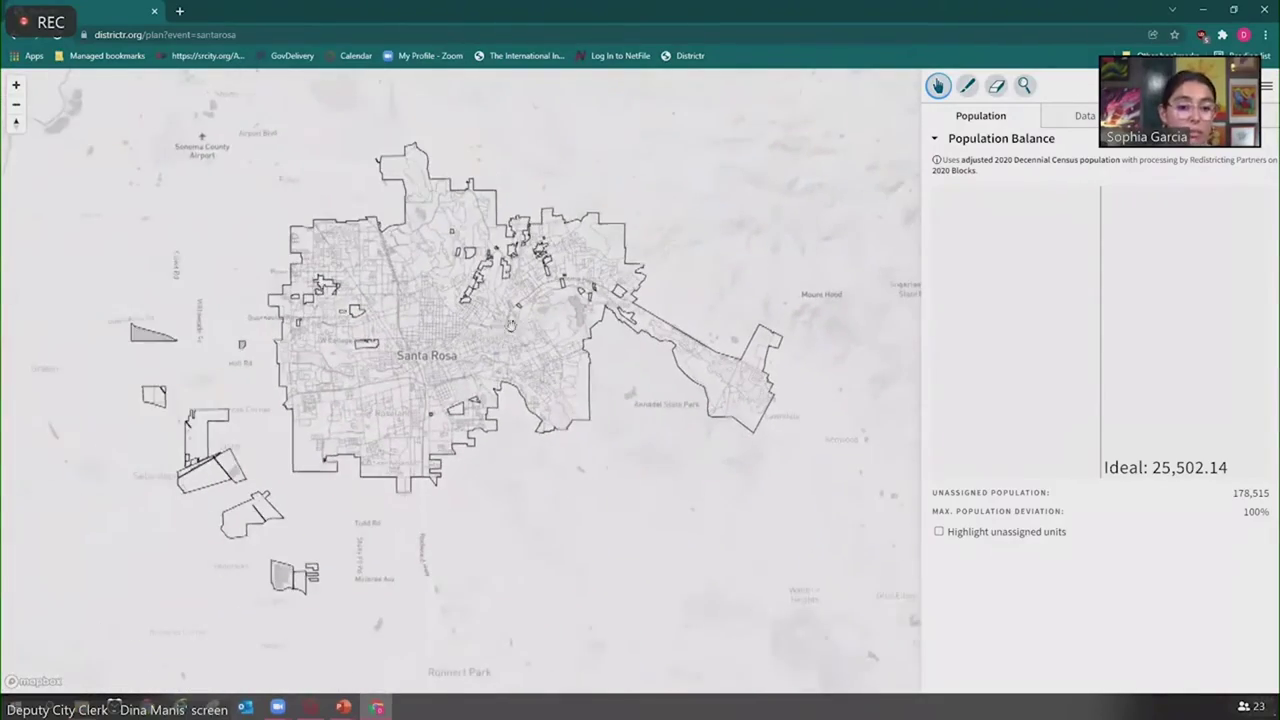
{"action": "scroll", "coordinate": [375, 343], "scroll_direction": "up", "scroll_amount": 4}
{"action": "scroll", "coordinate": [375, 343], "scroll_direction": "up", "scroll_amount": 5}
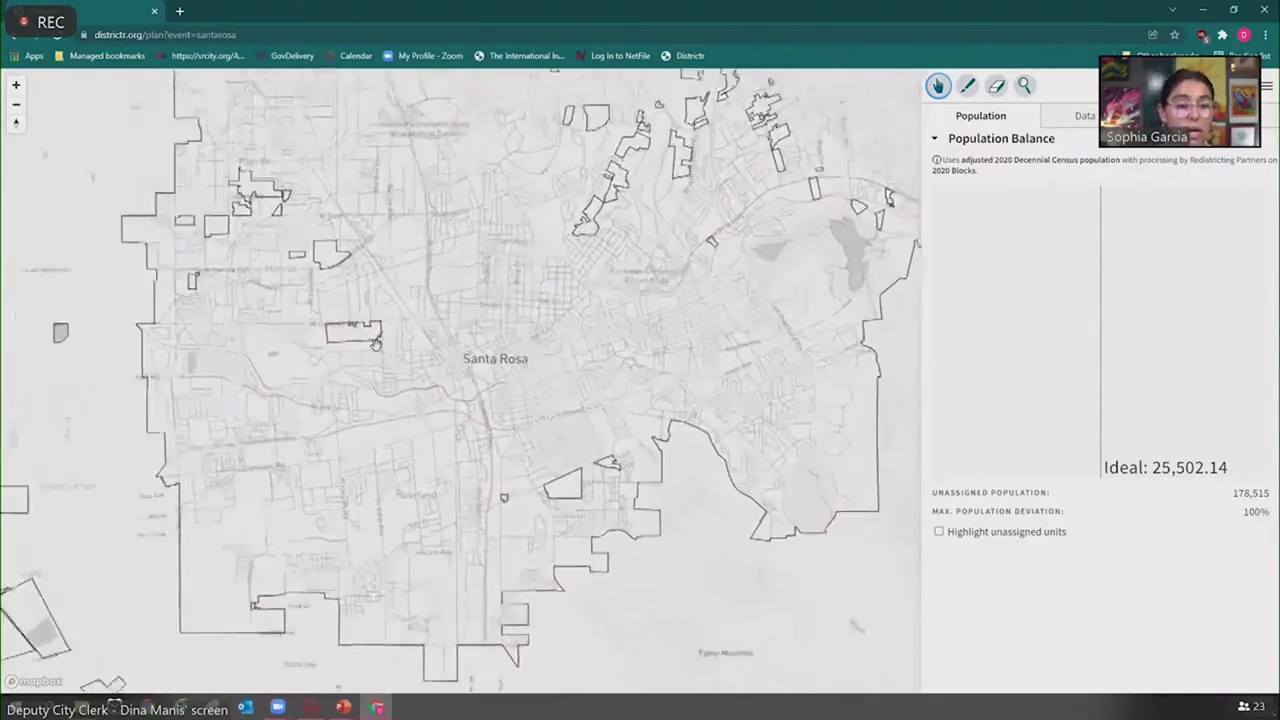
{"action": "scroll", "coordinate": [375, 343], "scroll_direction": "down", "scroll_amount": 5}
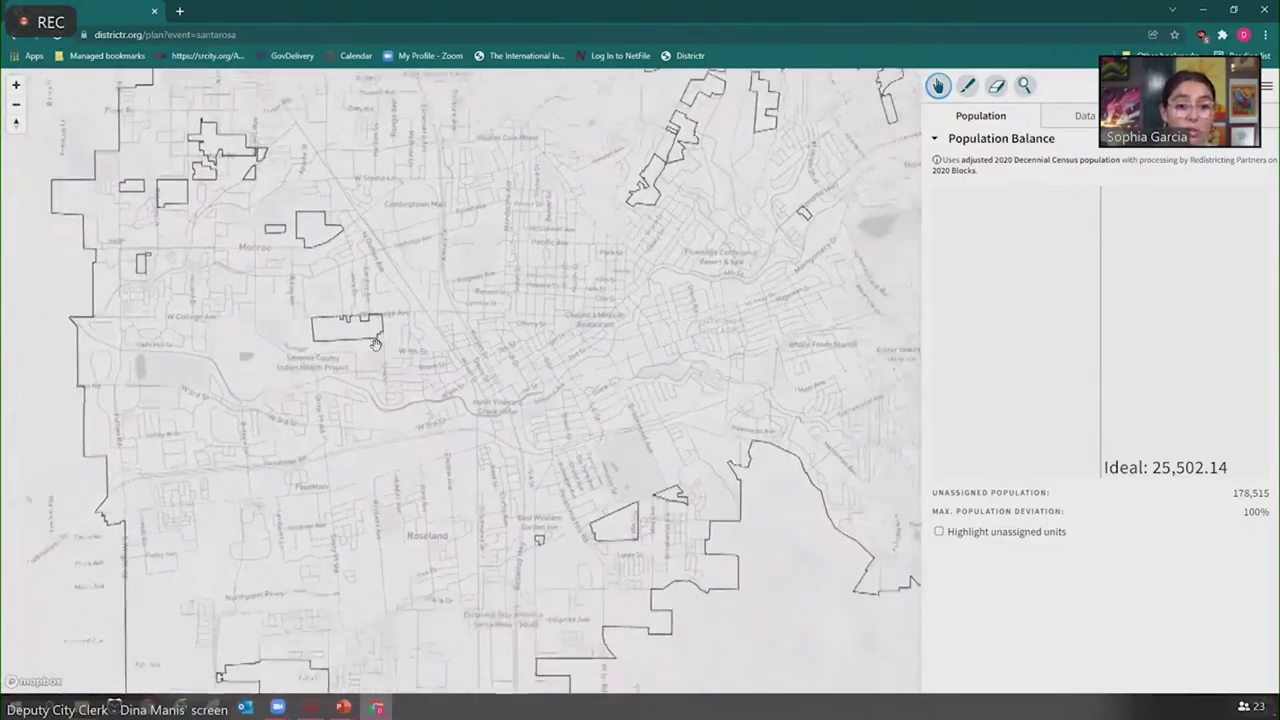
{"action": "scroll", "coordinate": [375, 337], "scroll_direction": "down", "scroll_amount": 2}
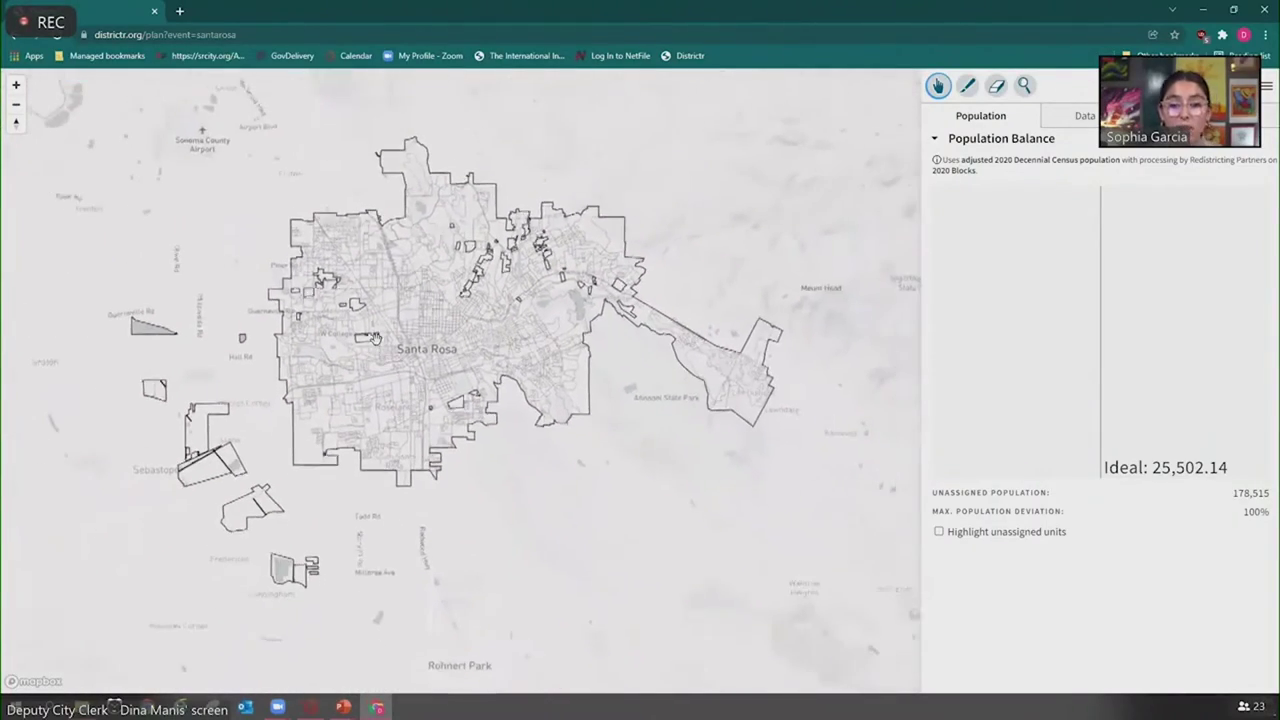
Switch the brush's lock on already-drawn districts on and back off
{"action": "left_click", "coordinate": [966, 88]}
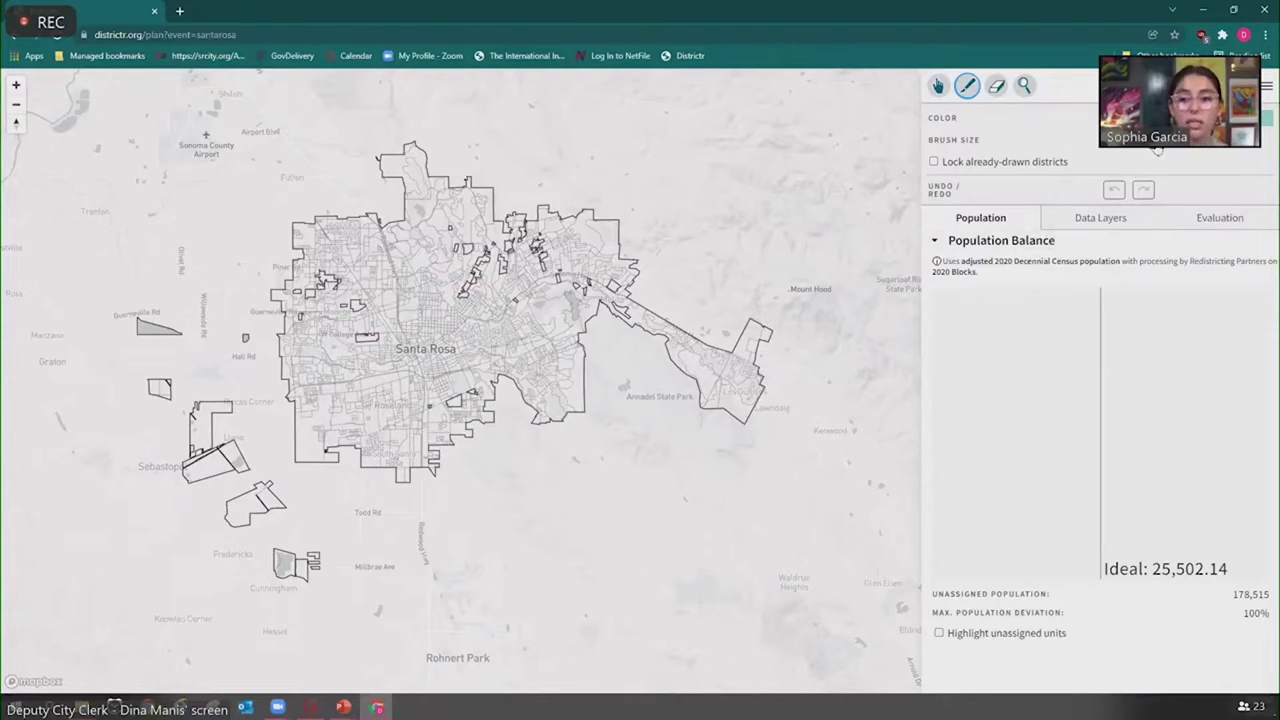
{"action": "left_click", "coordinate": [934, 162]}
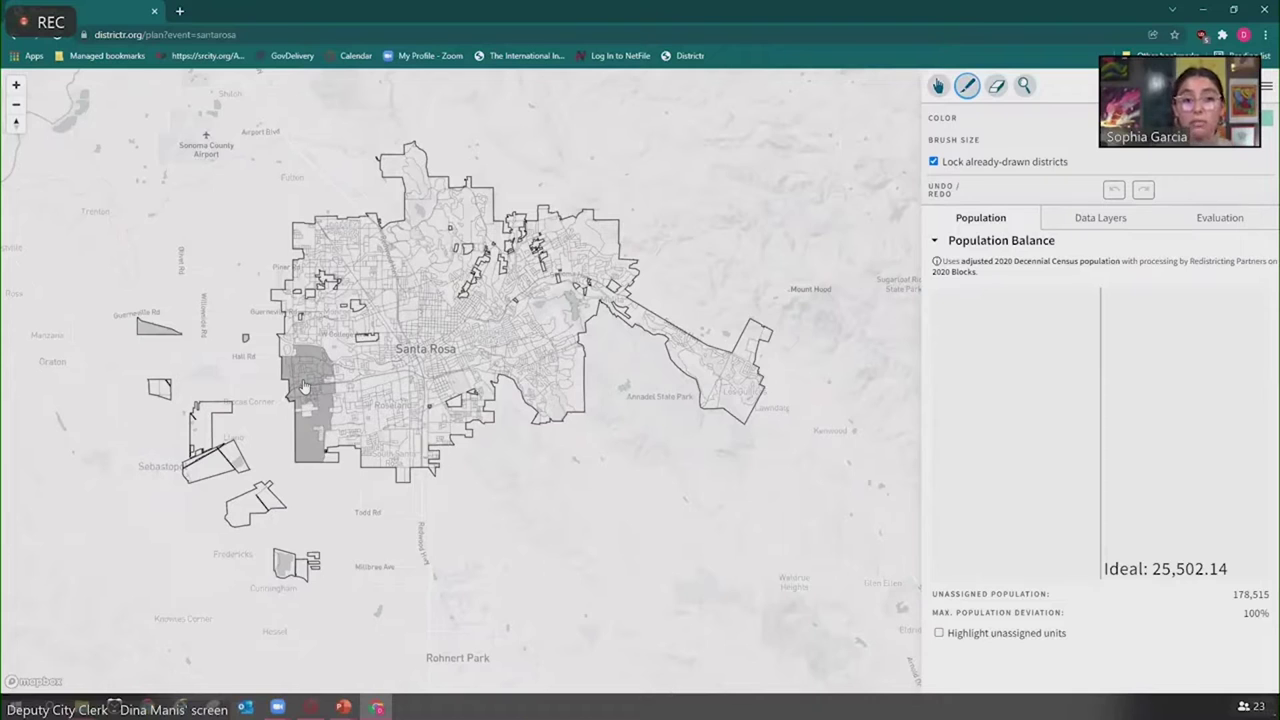
{"action": "left_click", "coordinate": [934, 162]}
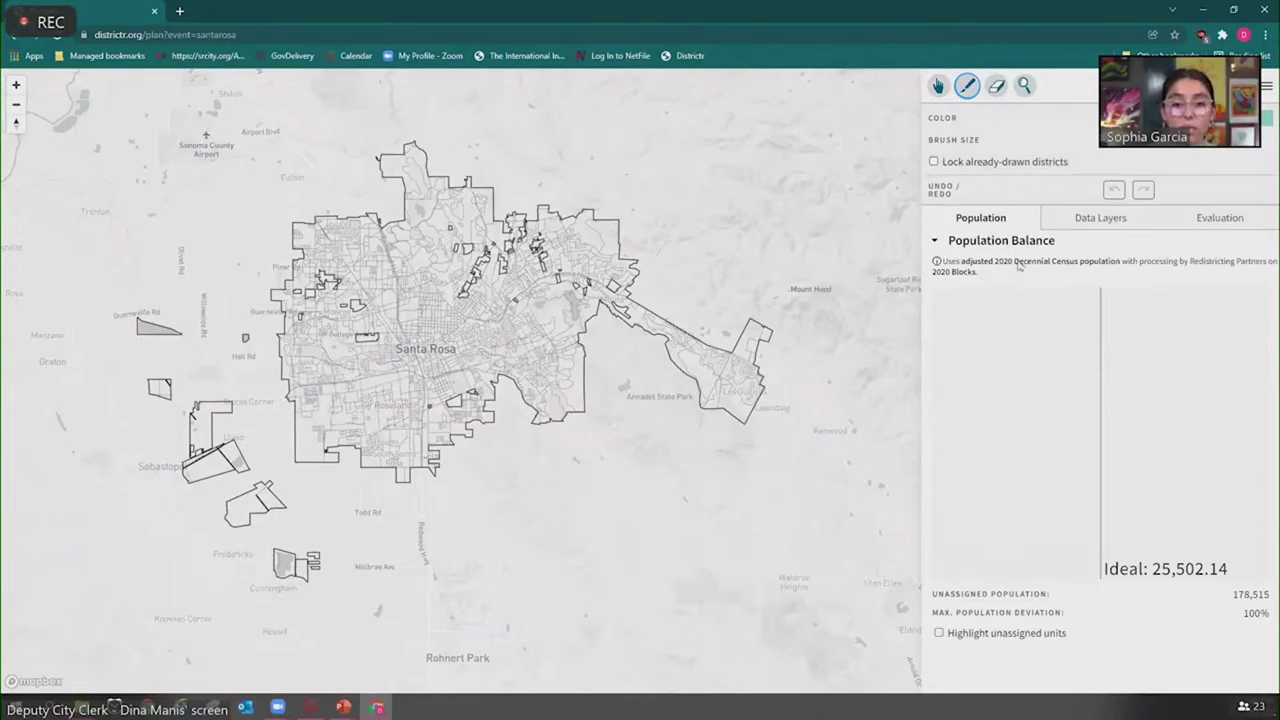
Paint a test patch of blocks in the north of the city in blue and erase it completely
{"action": "left_click", "coordinate": [997, 87]}
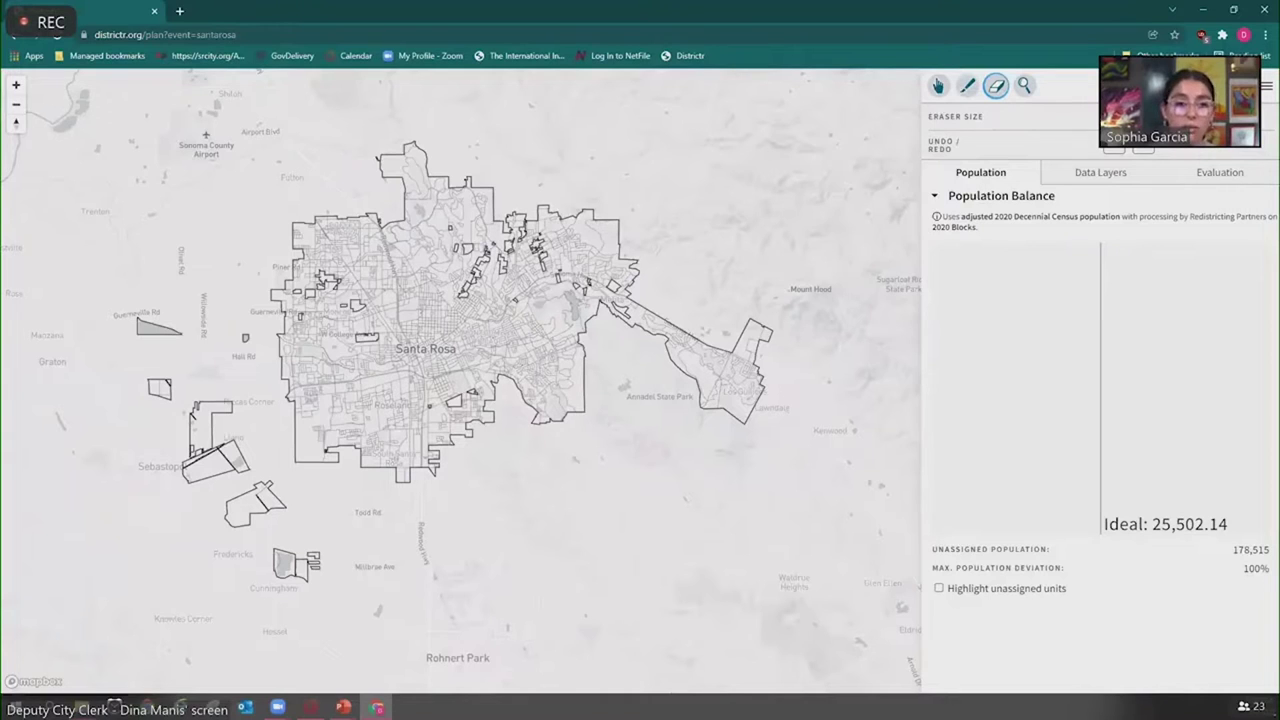
{"action": "left_click", "coordinate": [966, 87]}
{"action": "left_click", "coordinate": [432, 228]}
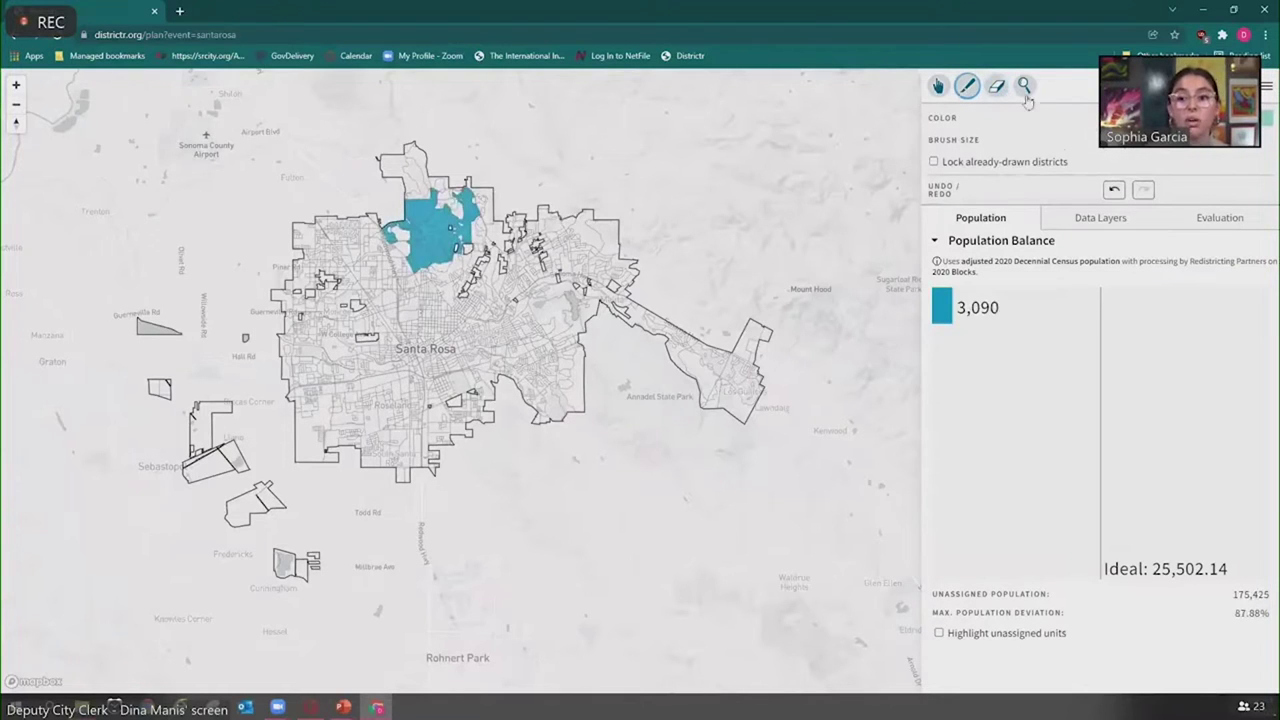
{"action": "left_click", "coordinate": [993, 90]}
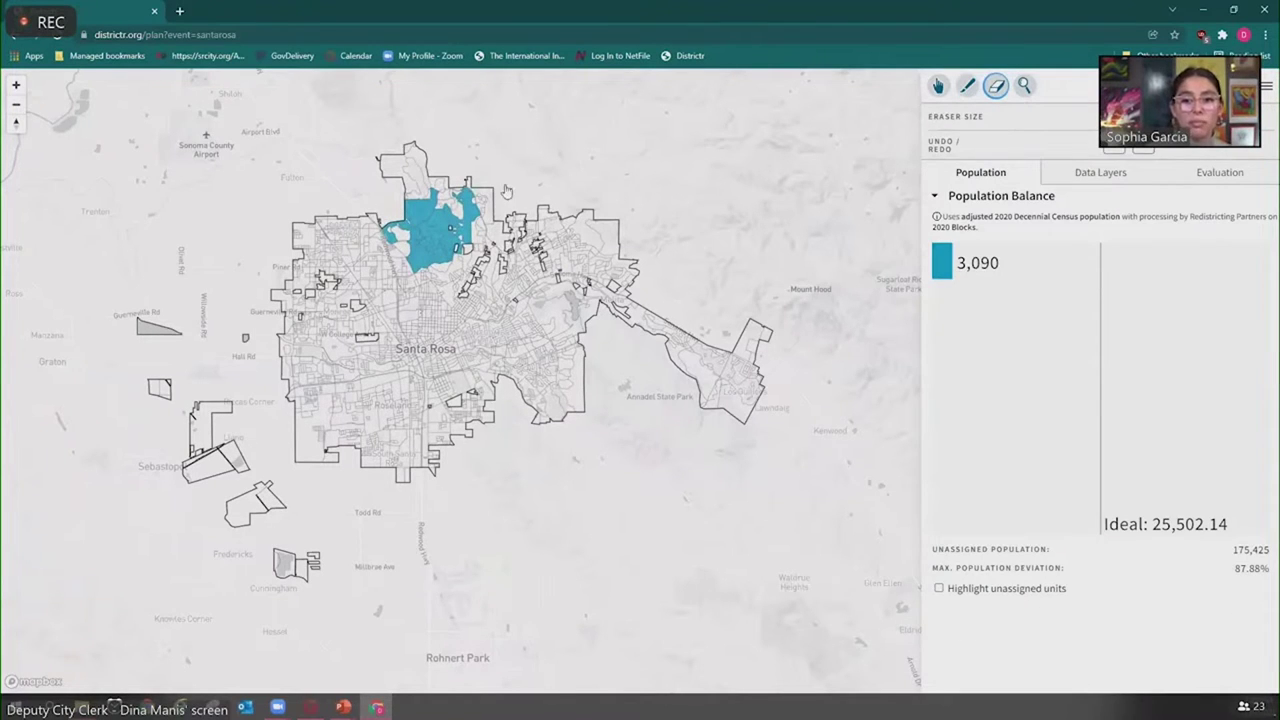
{"action": "mouse_move", "coordinate": [445, 215]}
{"action": "left_mouse_down"}
{"action": "mouse_move", "coordinate": [440, 250]}
{"action": "mouse_move", "coordinate": [405, 235]}
{"action": "mouse_move", "coordinate": [456, 268]}
{"action": "left_mouse_up"}
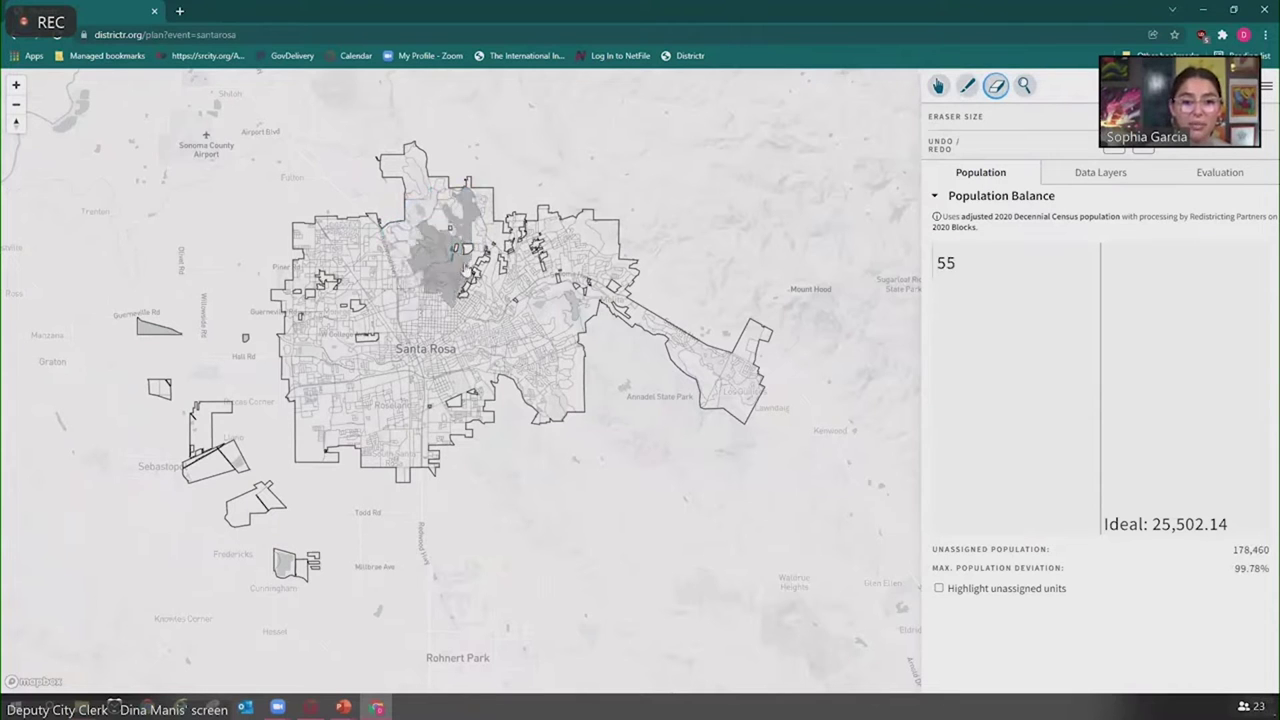
{"action": "left_click", "coordinate": [453, 243]}
Inspect the population and ethnicity data of individual 2020 blocks around central Santa Rosa with the Inspect tool
{"action": "left_click", "coordinate": [1024, 87]}
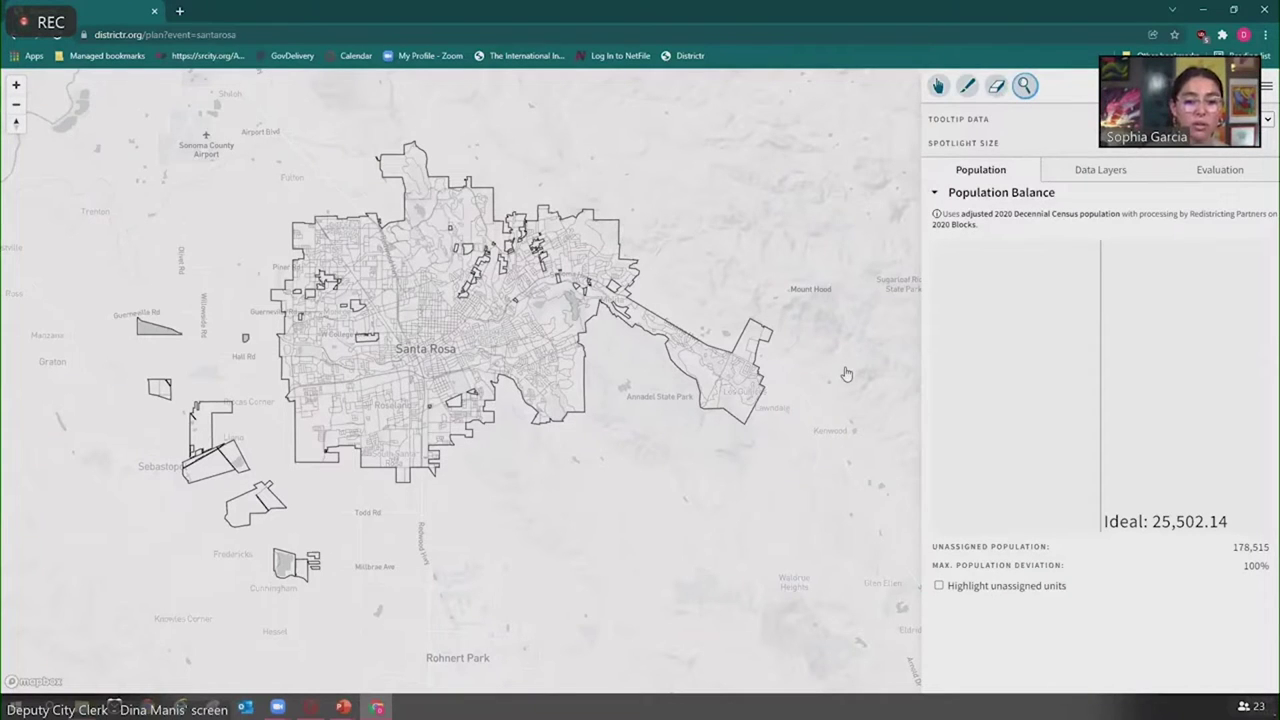
{"action": "left_click", "coordinate": [1025, 88]}
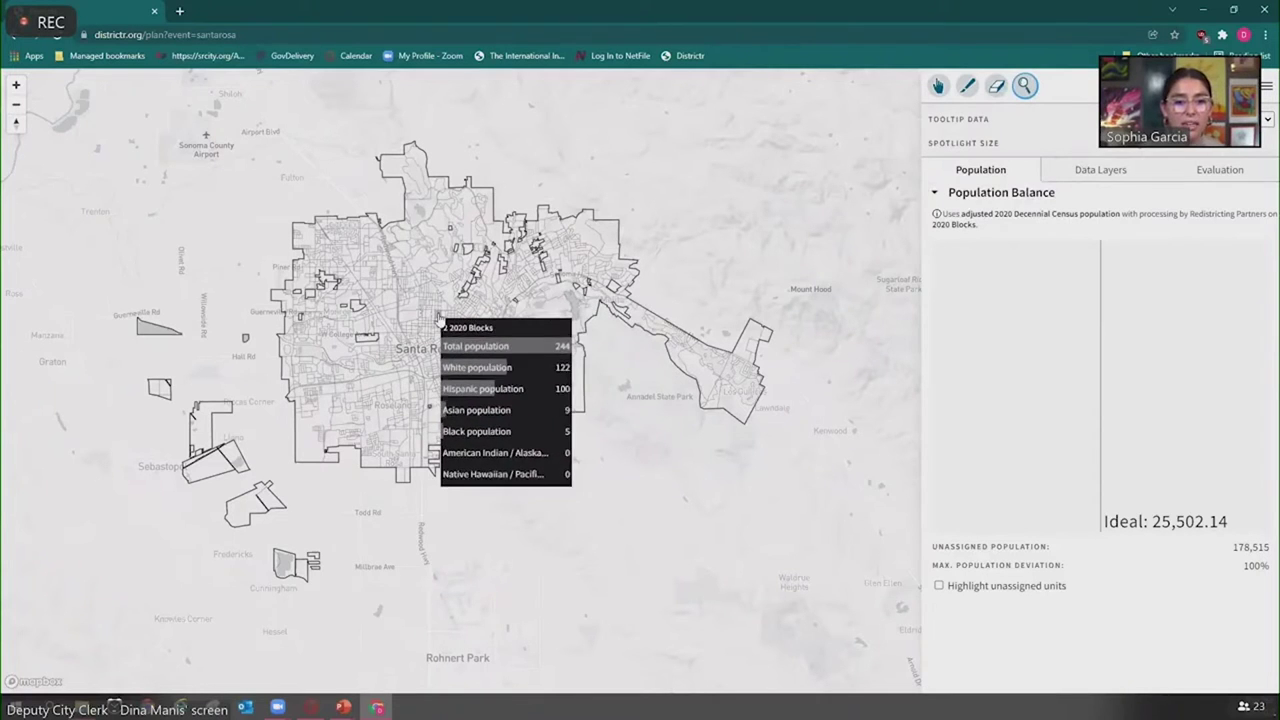
{"action": "scroll", "coordinate": [410, 318], "scroll_direction": "up", "scroll_amount": 1}
{"action": "scroll", "coordinate": [410, 318], "scroll_direction": "up", "scroll_amount": 5}
{"action": "scroll", "coordinate": [410, 318], "scroll_direction": "up", "scroll_amount": 2}
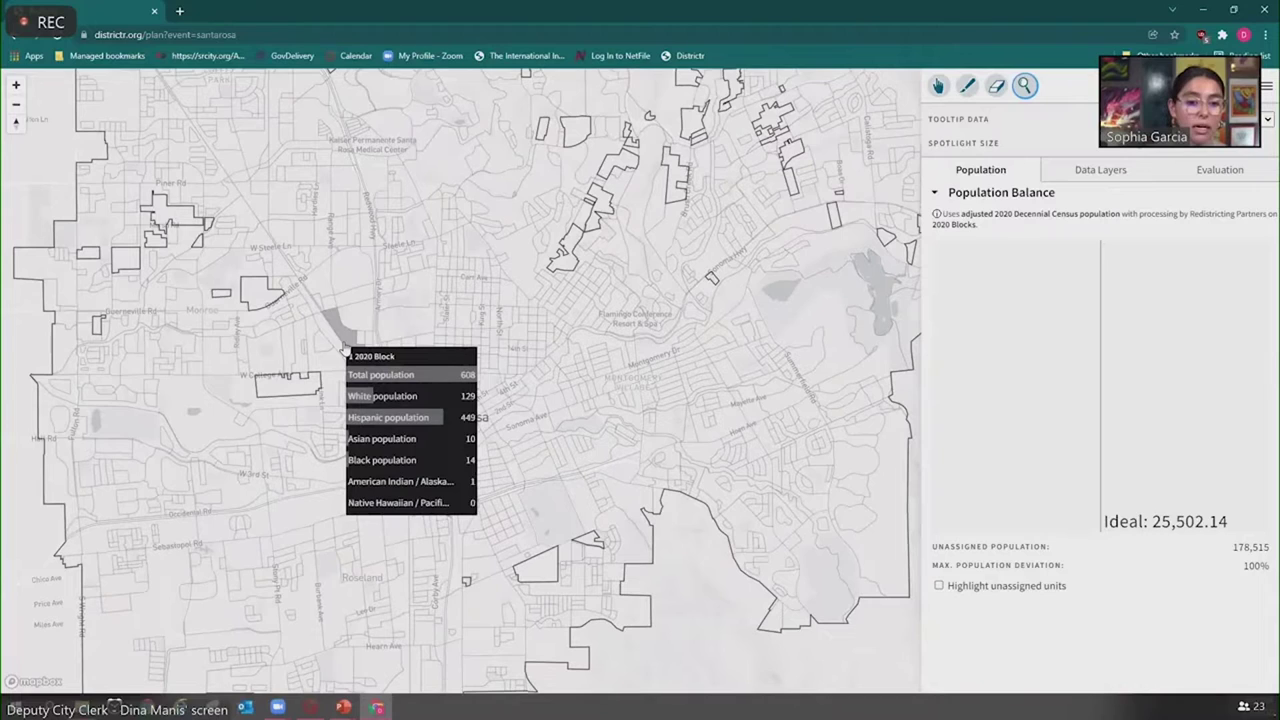
{"action": "scroll", "coordinate": [343, 350], "scroll_direction": "up", "scroll_amount": 3}
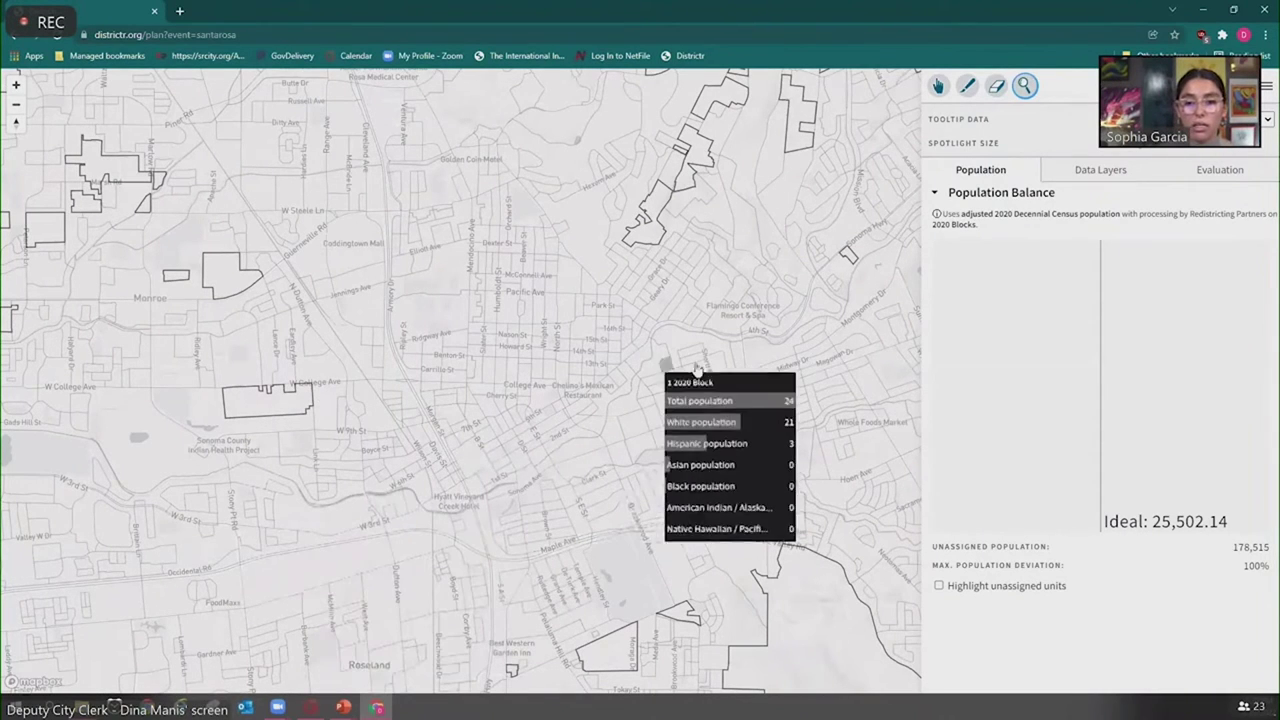
Paint the first district in blue across the southwest and south of the city, covering Roseland and South Santa Rosa
{"action": "left_click", "coordinate": [968, 88]}
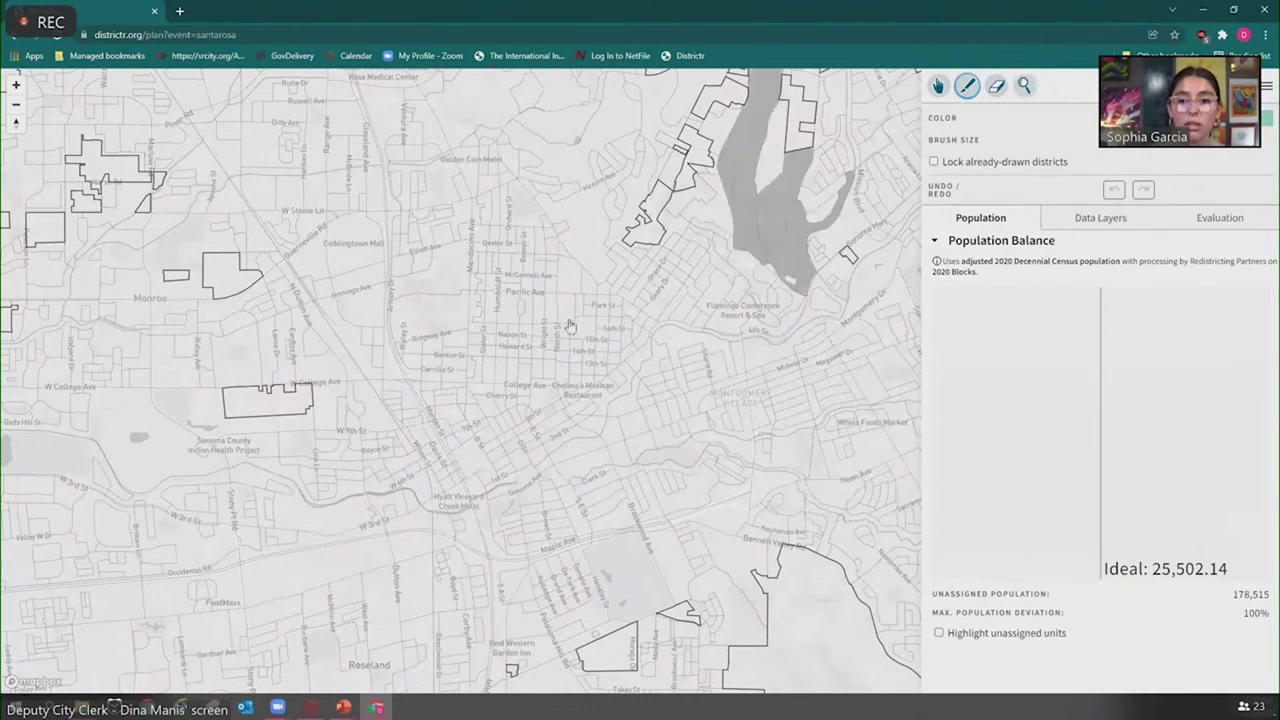
{"action": "scroll", "coordinate": [545, 338], "scroll_direction": "down", "scroll_amount": 3}
{"action": "scroll", "coordinate": [545, 338], "scroll_direction": "down", "scroll_amount": 3}
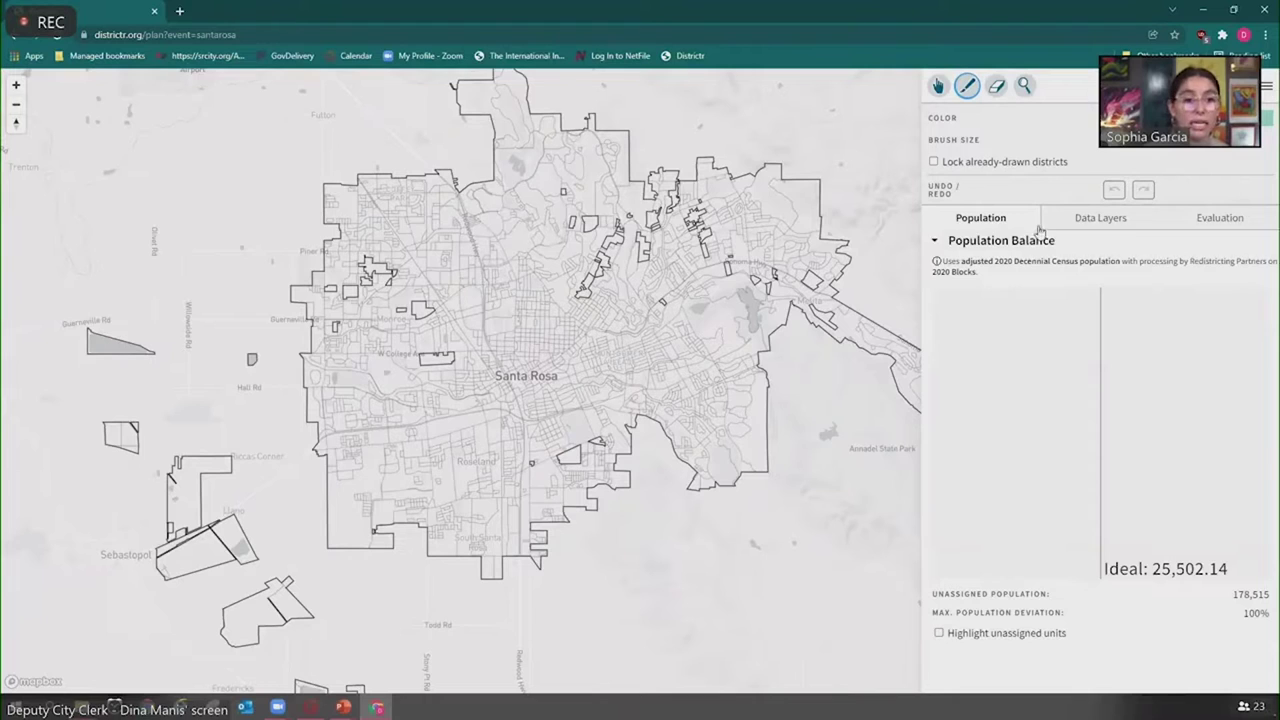
{"action": "left_click", "coordinate": [361, 511]}
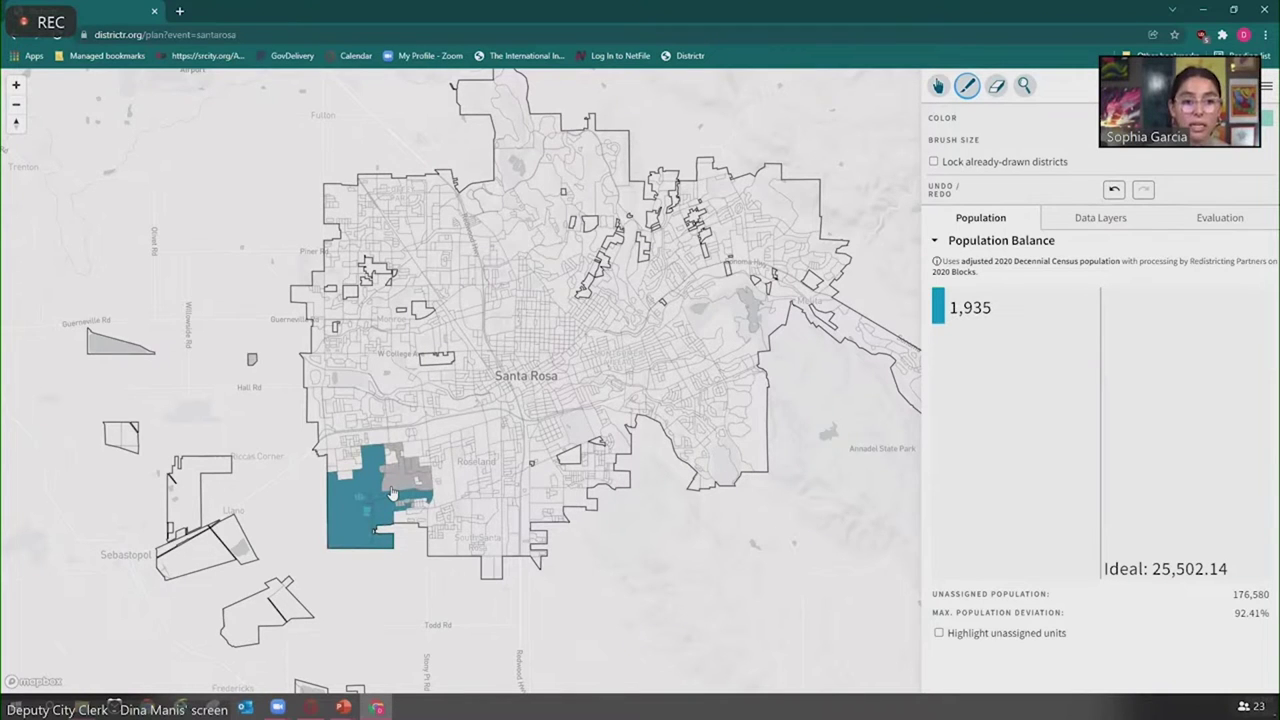
{"action": "left_click", "coordinate": [345, 463]}
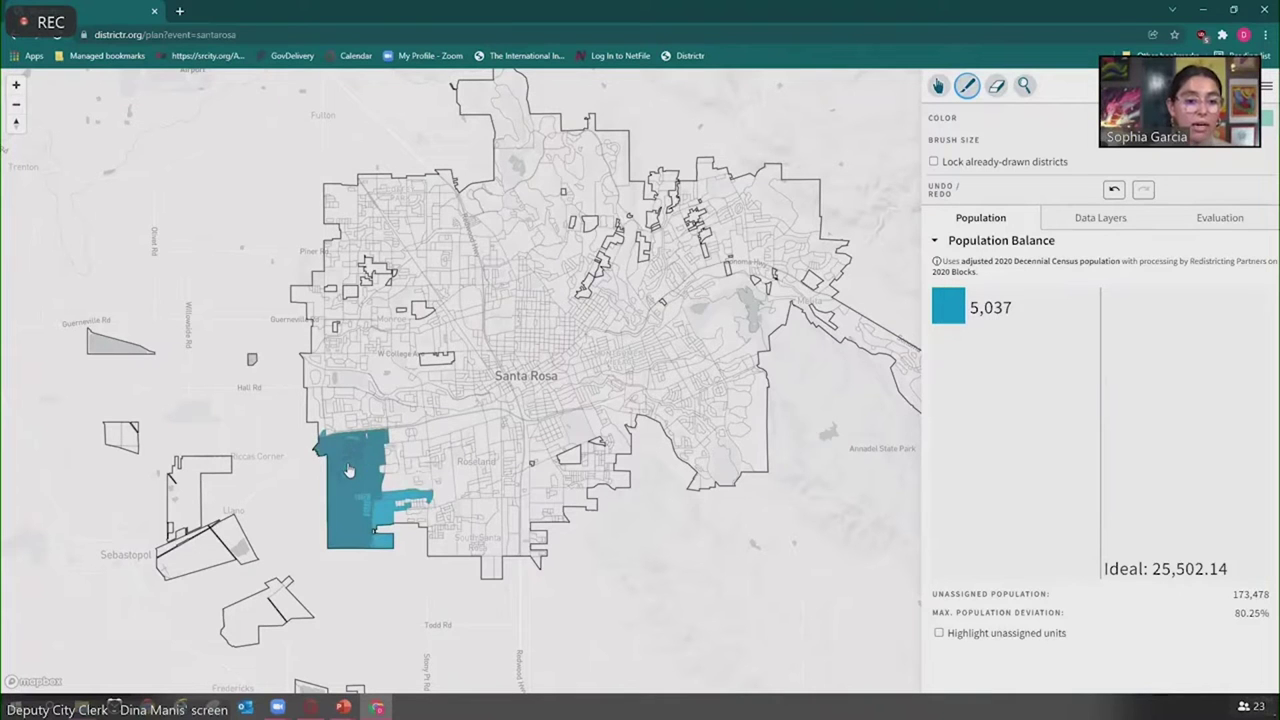
{"action": "mouse_move", "coordinate": [405, 460]}
{"action": "left_mouse_down"}
{"action": "mouse_move", "coordinate": [484, 456]}
{"action": "mouse_move", "coordinate": [502, 480]}
{"action": "mouse_move", "coordinate": [490, 518]}
{"action": "mouse_move", "coordinate": [460, 533]}
{"action": "mouse_move", "coordinate": [412, 508]}
{"action": "mouse_move", "coordinate": [418, 490]}
{"action": "mouse_move", "coordinate": [416, 515]}
{"action": "left_mouse_up"}
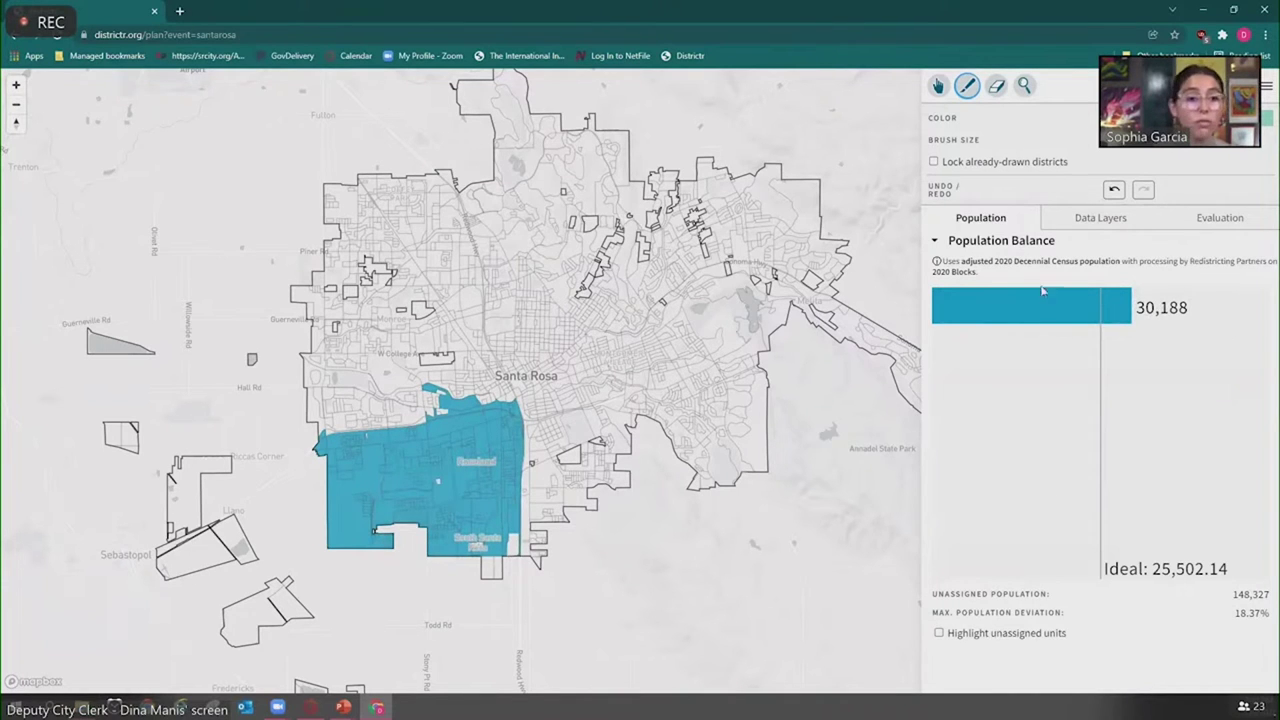
{"action": "left_click", "coordinate": [515, 545]}
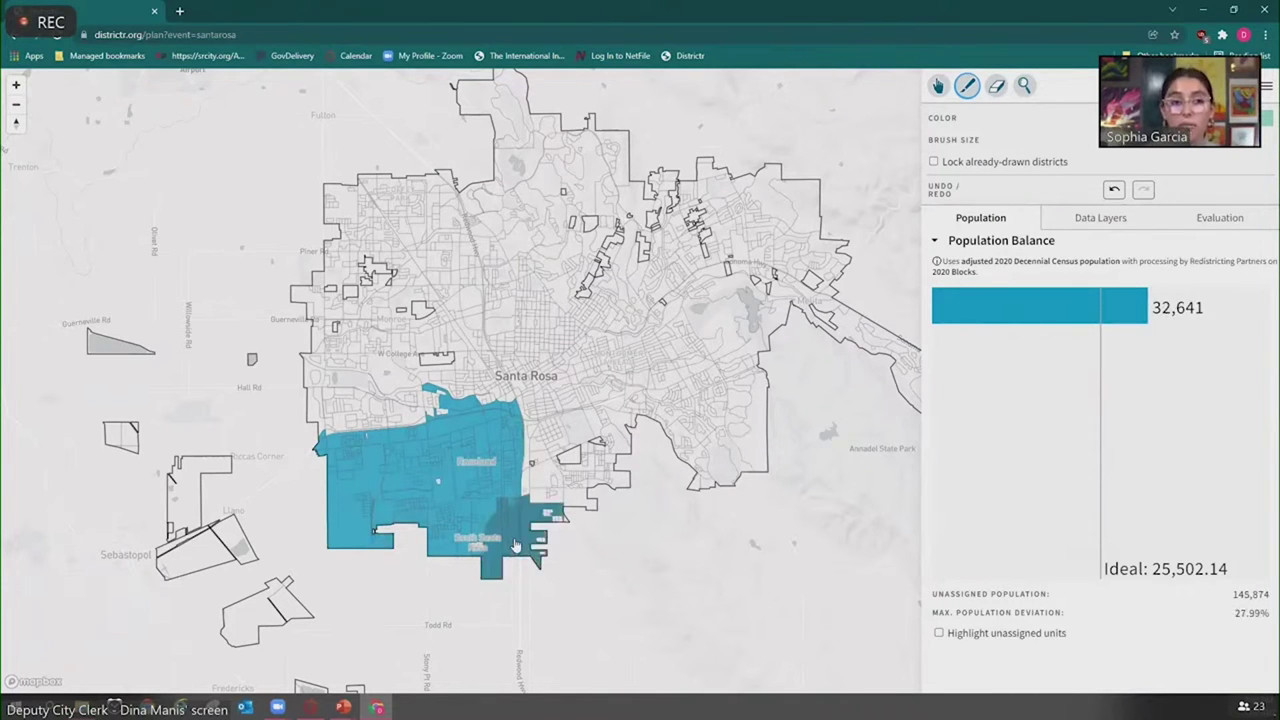
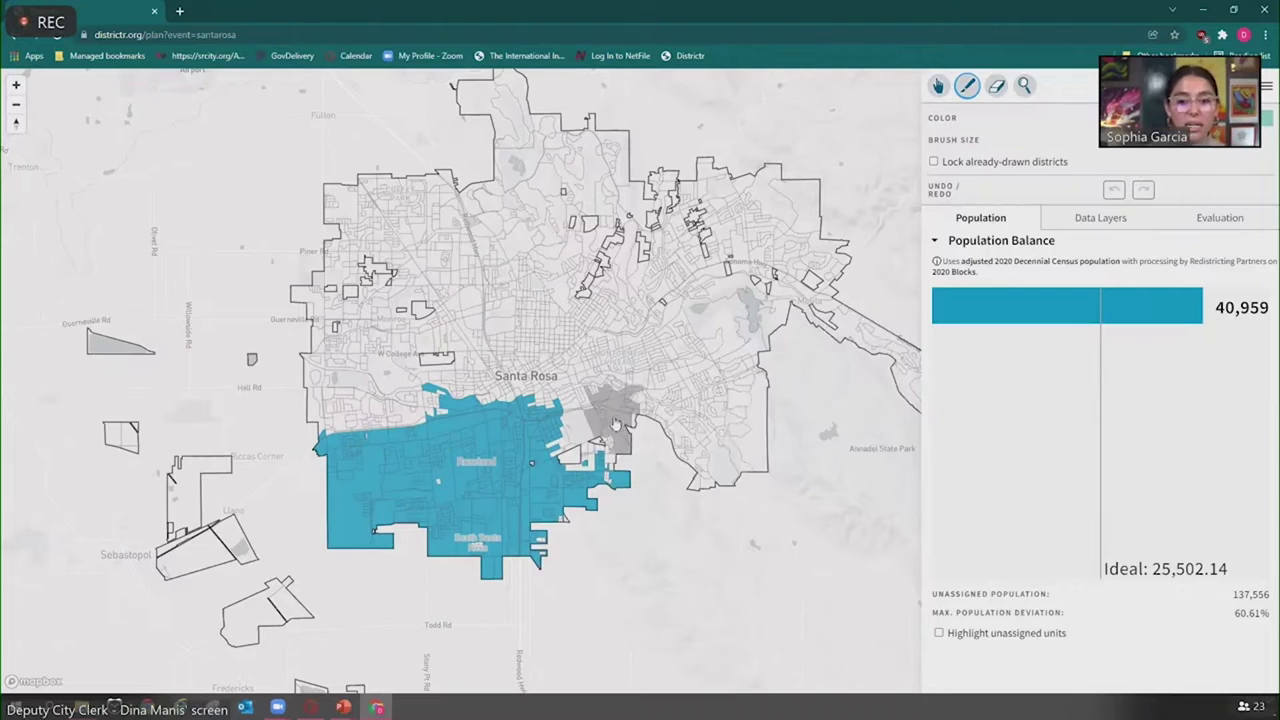
Paint a second district in yellow across the southeast, extending it west below downtown and over the northern part of the blue district
{"action": "mouse_move", "coordinate": [588, 427]}
{"action": "left_mouse_down"}
{"action": "mouse_move", "coordinate": [640, 415]}
{"action": "mouse_move", "coordinate": [725, 445]}
{"action": "mouse_move", "coordinate": [690, 440]}
{"action": "mouse_move", "coordinate": [706, 476]}
{"action": "mouse_move", "coordinate": [745, 430]}
{"action": "mouse_move", "coordinate": [755, 458]}
{"action": "mouse_move", "coordinate": [728, 385]}
{"action": "mouse_move", "coordinate": [705, 365]}
{"action": "mouse_move", "coordinate": [680, 390]}
{"action": "left_mouse_up"}
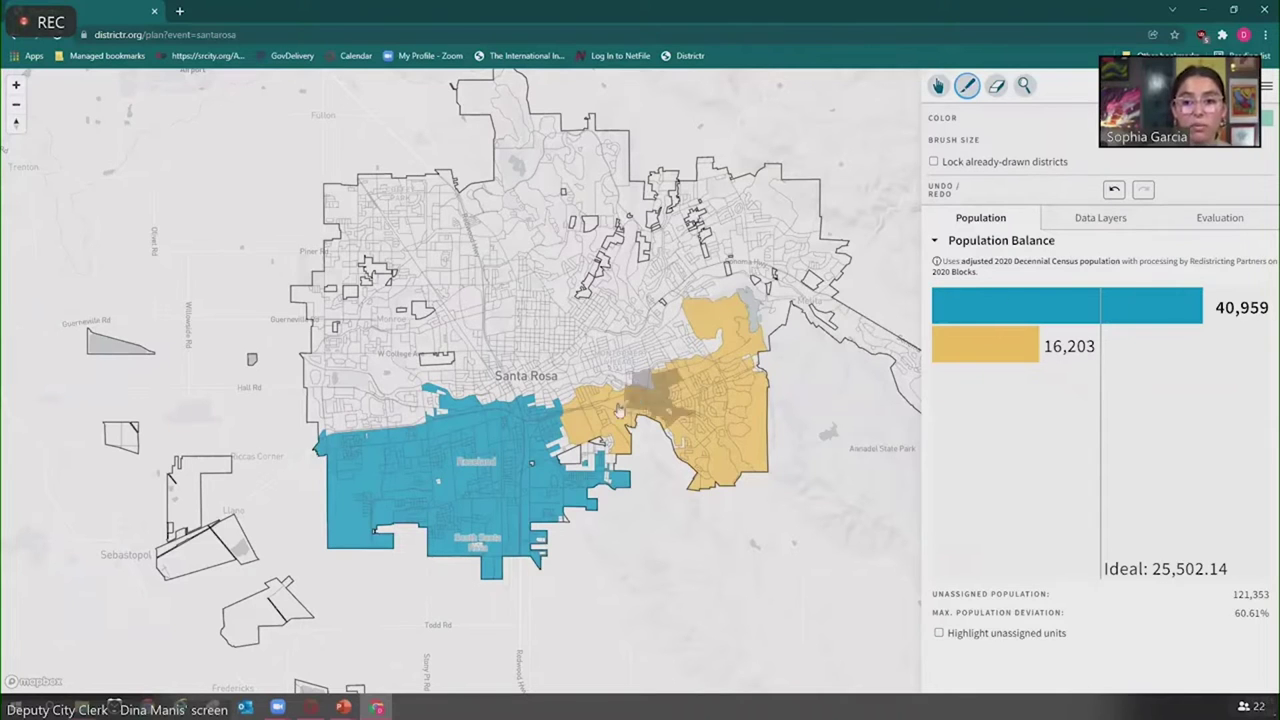
{"action": "mouse_move", "coordinate": [580, 410]}
{"action": "left_mouse_down"}
{"action": "mouse_move", "coordinate": [452, 430]}
{"action": "mouse_move", "coordinate": [440, 449]}
{"action": "left_mouse_up"}
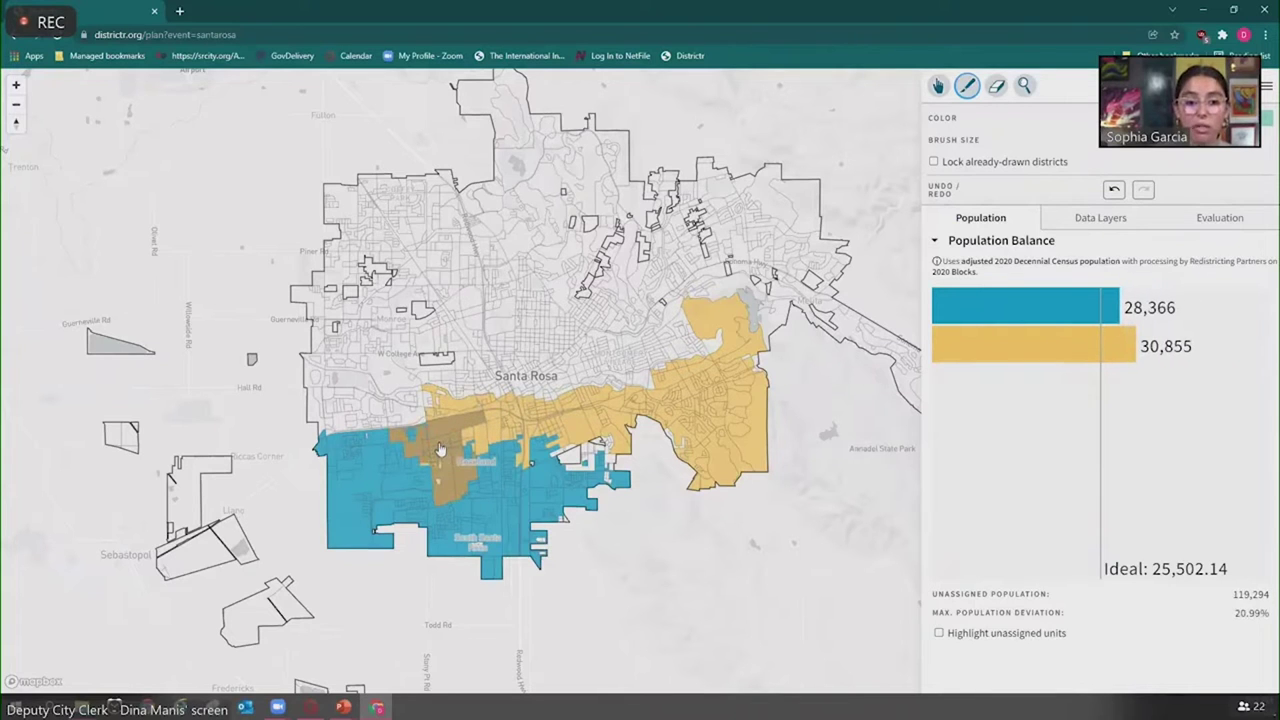
{"action": "left_click_drag", "start_coordinate": [505, 428], "coordinate": [590, 440]}
Lock already-drawn districts and paint a third district in green through central Santa Rosa, just north of the yellow one
{"action": "left_click", "coordinate": [934, 163]}
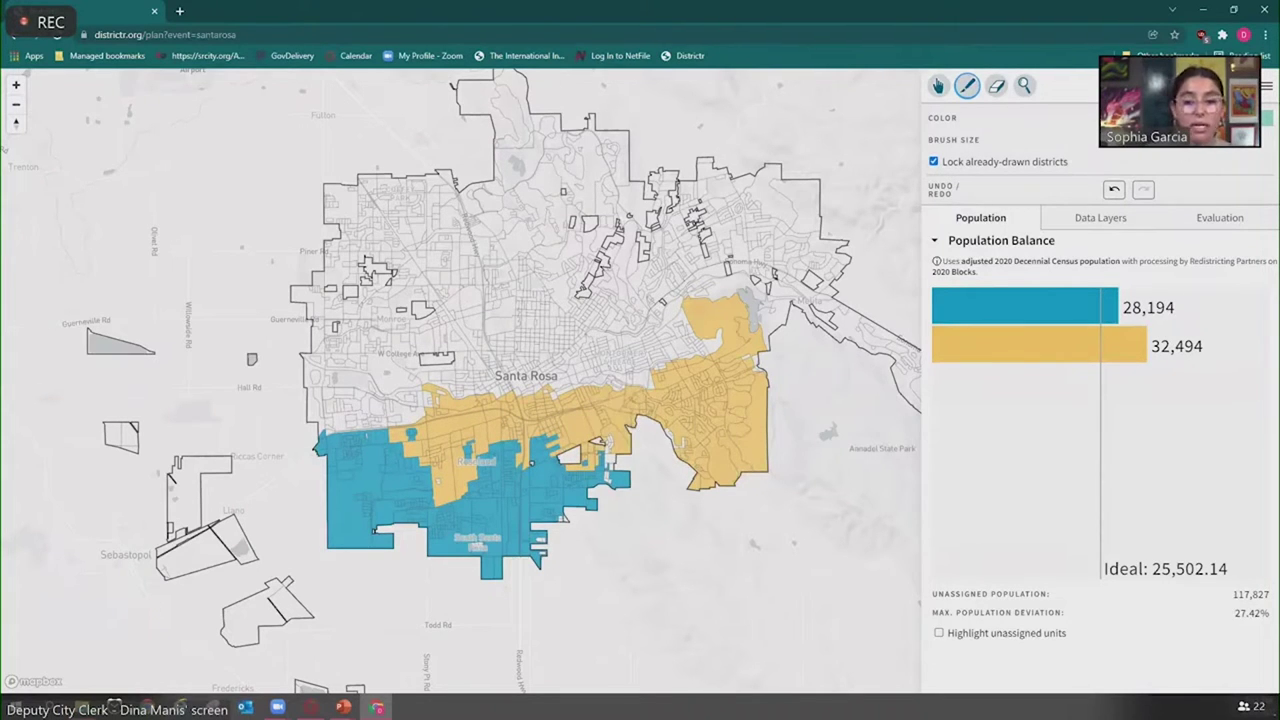
{"action": "mouse_move", "coordinate": [510, 362]}
{"action": "left_mouse_down"}
{"action": "mouse_move", "coordinate": [536, 405]}
{"action": "mouse_move", "coordinate": [553, 382]}
{"action": "mouse_move", "coordinate": [605, 370]}
{"action": "left_mouse_up"}
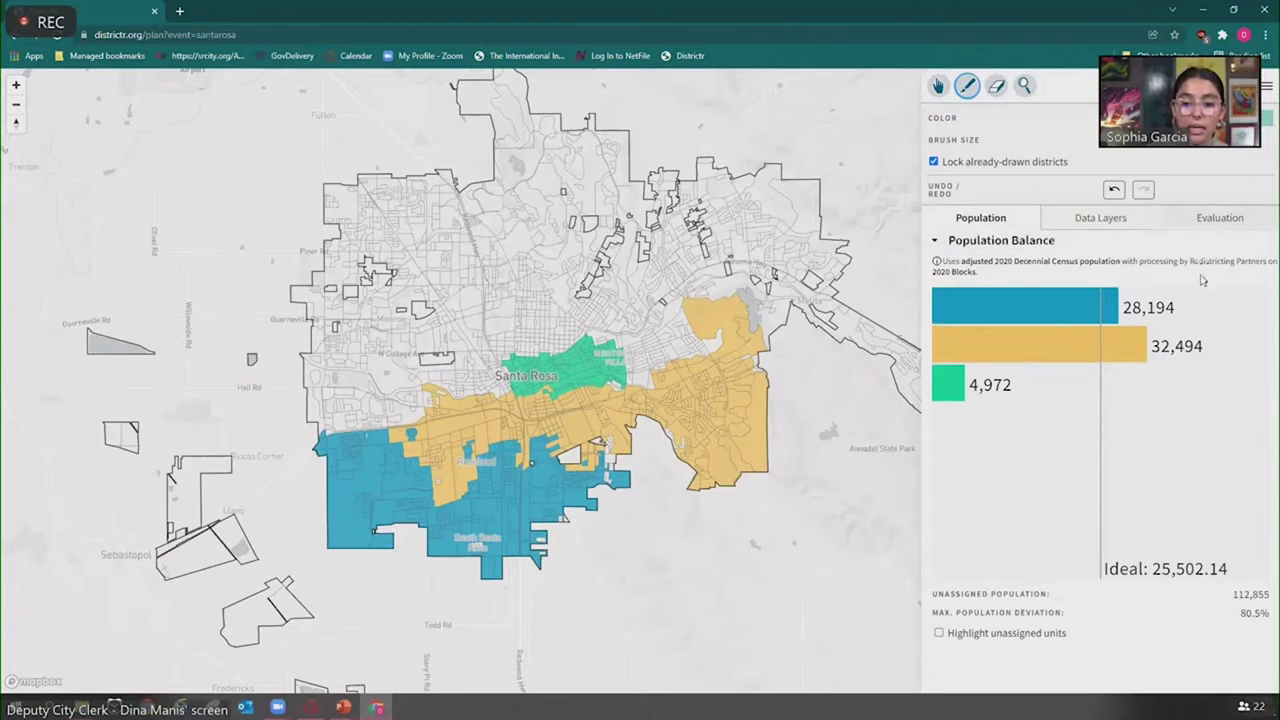
Highlight the unassigned units on the map, examine them, and switch the highlighting back off
{"action": "left_click", "coordinate": [939, 633]}
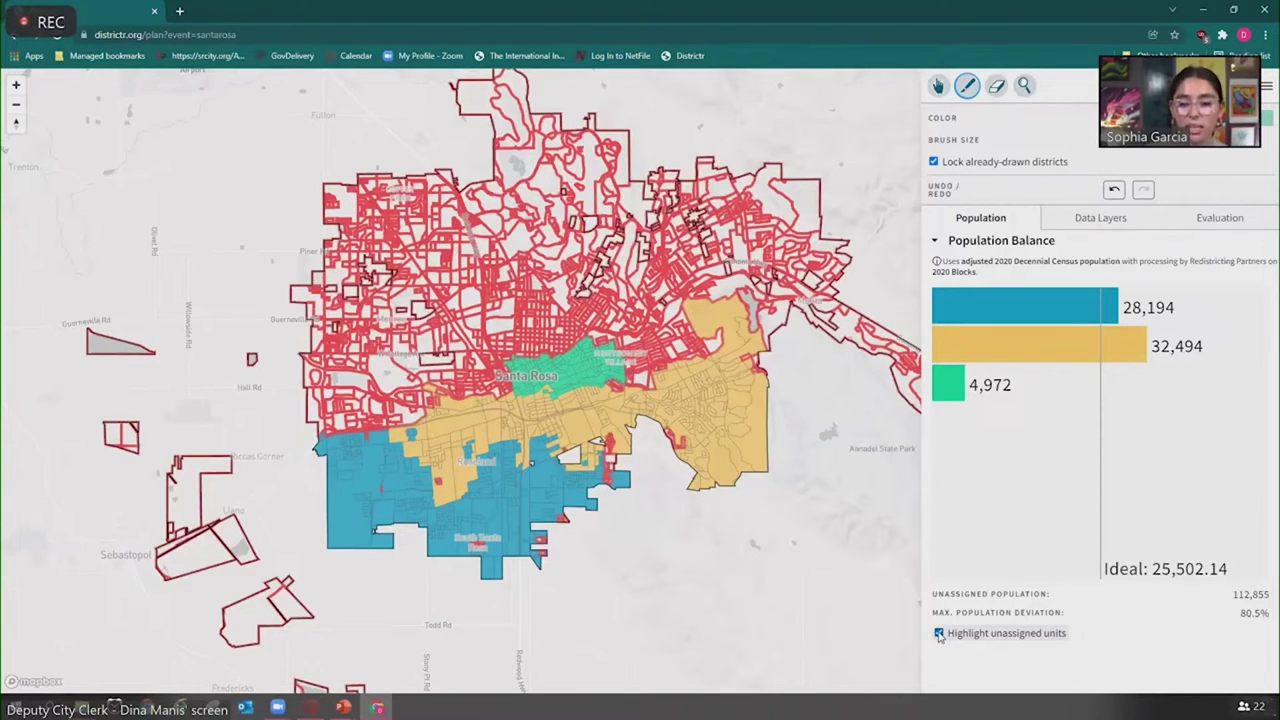
{"action": "left_click", "coordinate": [939, 633]}
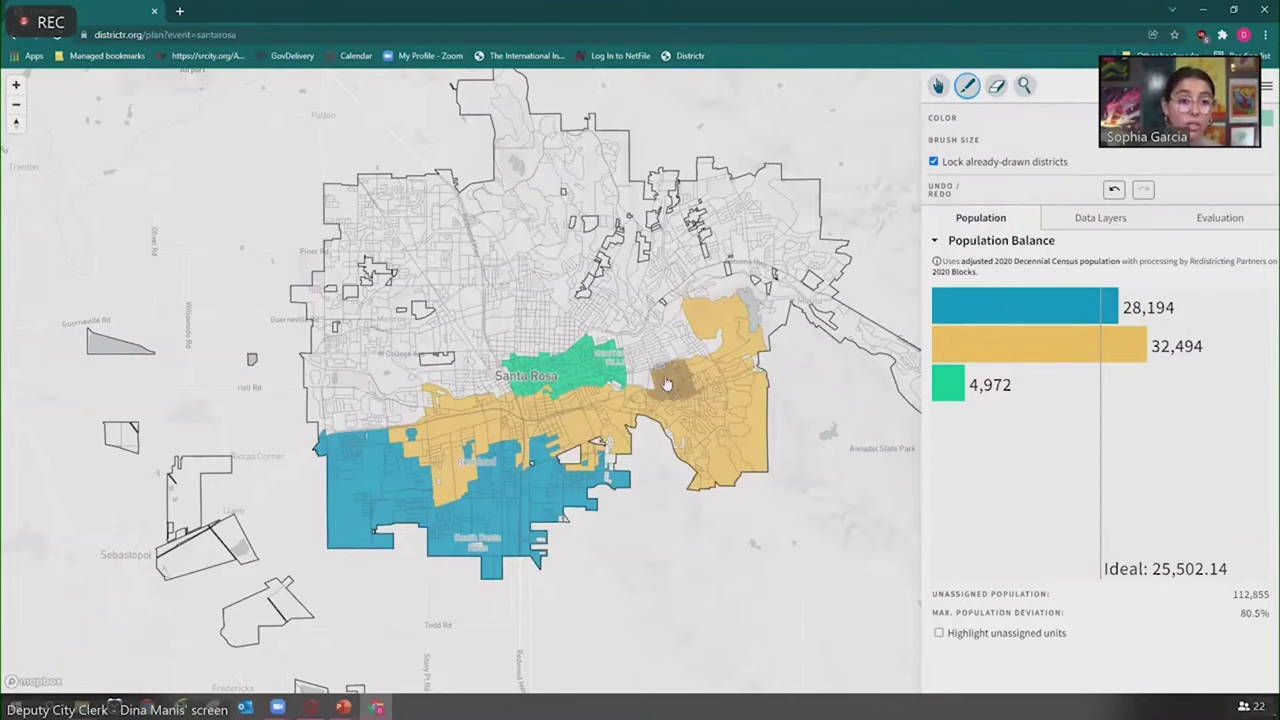
Extend the green district northeast past Montgomery Village and paint a fourth district in lime green along the city's eastern side
{"action": "mouse_move", "coordinate": [641, 368]}
{"action": "left_mouse_down"}
{"action": "mouse_move", "coordinate": [652, 318]}
{"action": "mouse_move", "coordinate": [630, 312]}
{"action": "mouse_move", "coordinate": [705, 345]}
{"action": "mouse_move", "coordinate": [592, 355]}
{"action": "mouse_move", "coordinate": [682, 322]}
{"action": "left_mouse_up"}
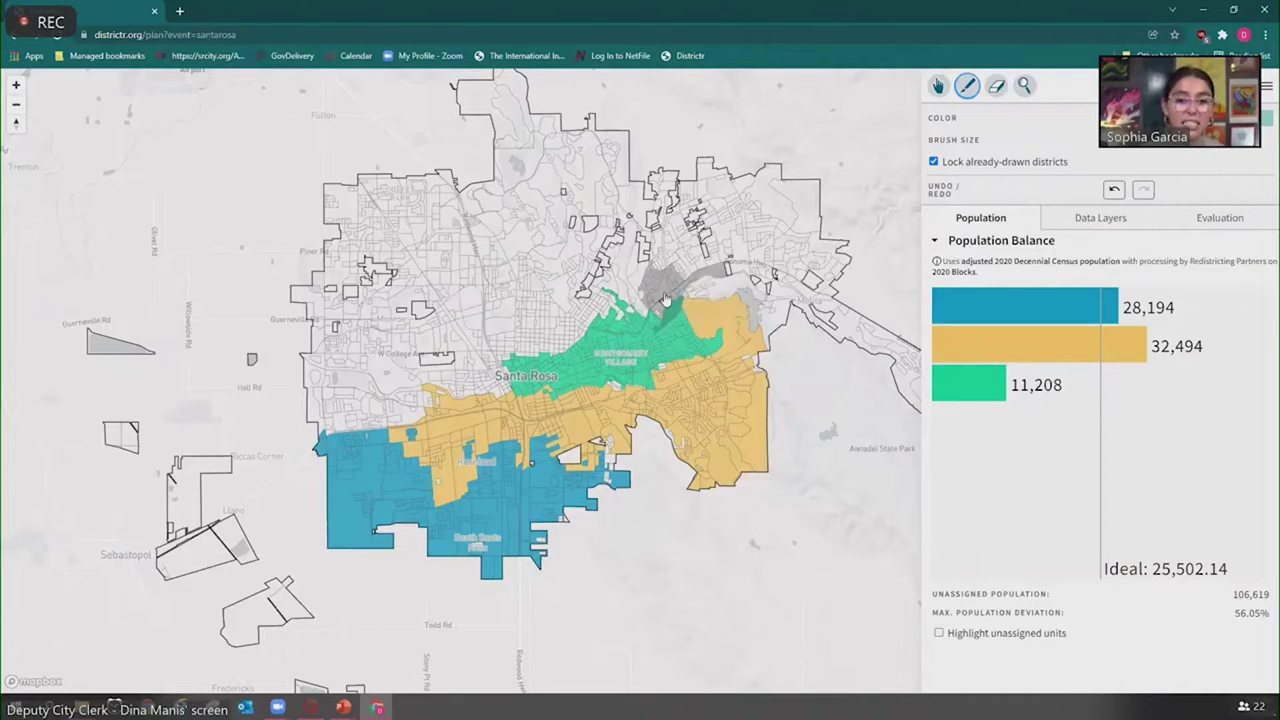
{"action": "mouse_move", "coordinate": [665, 298]}
{"action": "left_mouse_down"}
{"action": "mouse_move", "coordinate": [697, 292]}
{"action": "mouse_move", "coordinate": [703, 246]}
{"action": "mouse_move", "coordinate": [825, 305]}
{"action": "mouse_move", "coordinate": [905, 378]}
{"action": "left_mouse_up"}
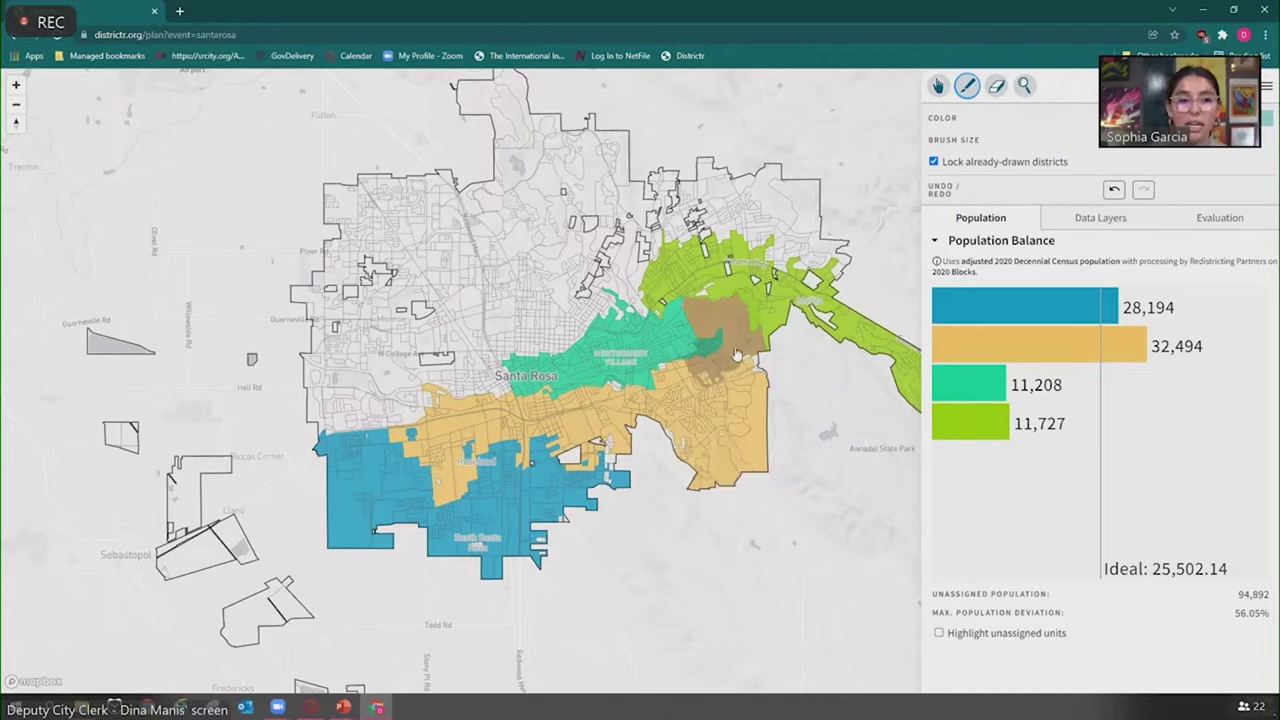
{"action": "left_click", "coordinate": [807, 199]}
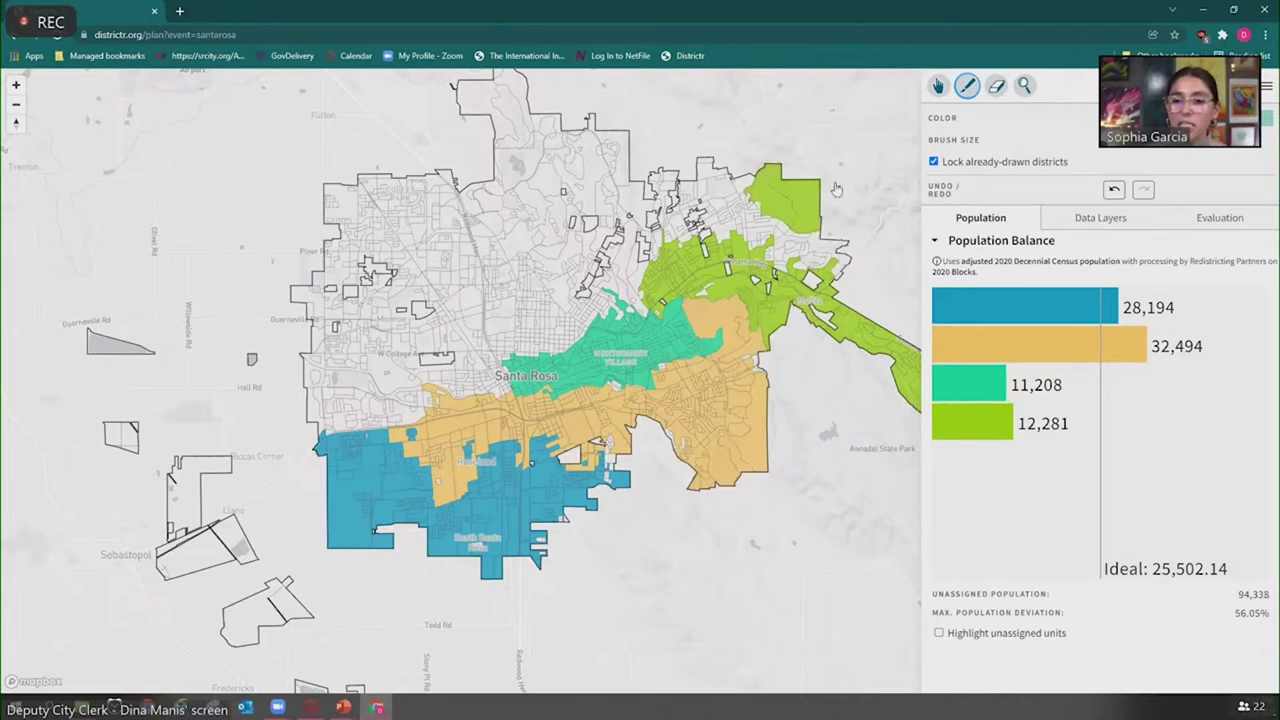
{"action": "left_click", "coordinate": [826, 260]}
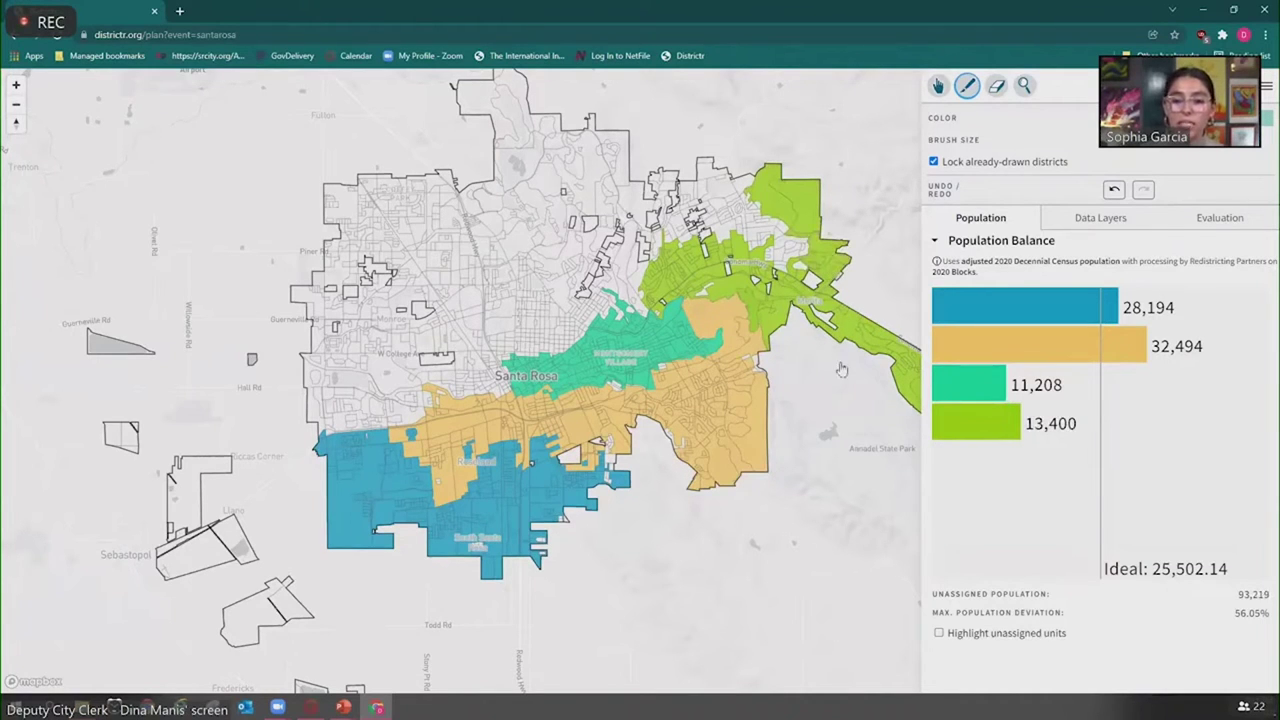
Show numbering for the painted districts and overlay the current district boundaries on the map
{"action": "left_click", "coordinate": [1080, 224]}
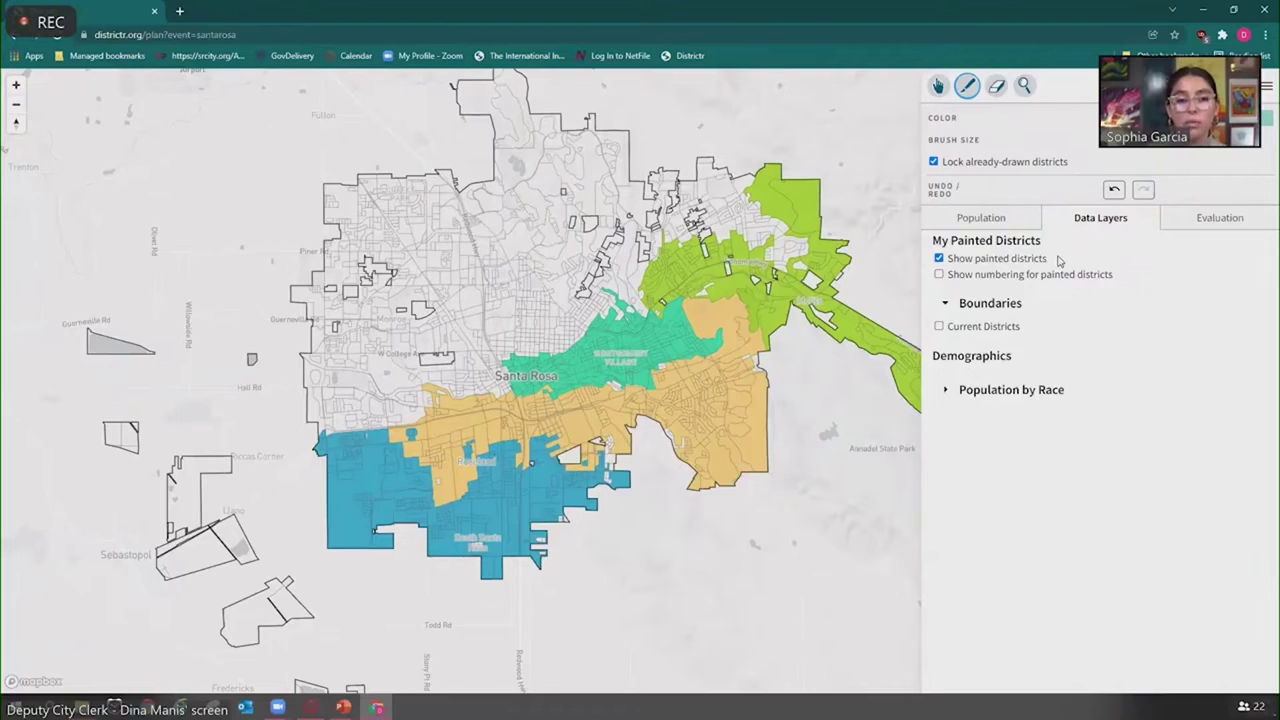
{"action": "left_click", "coordinate": [939, 275]}
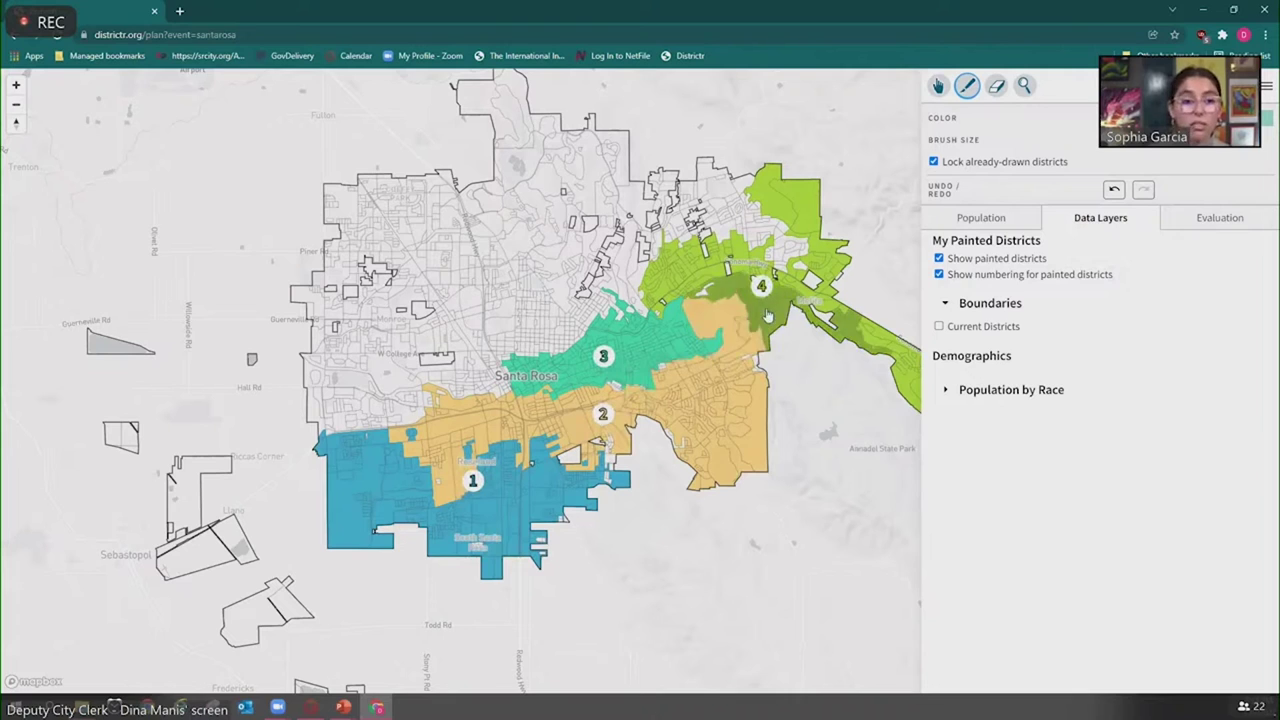
{"action": "left_click", "coordinate": [939, 330]}
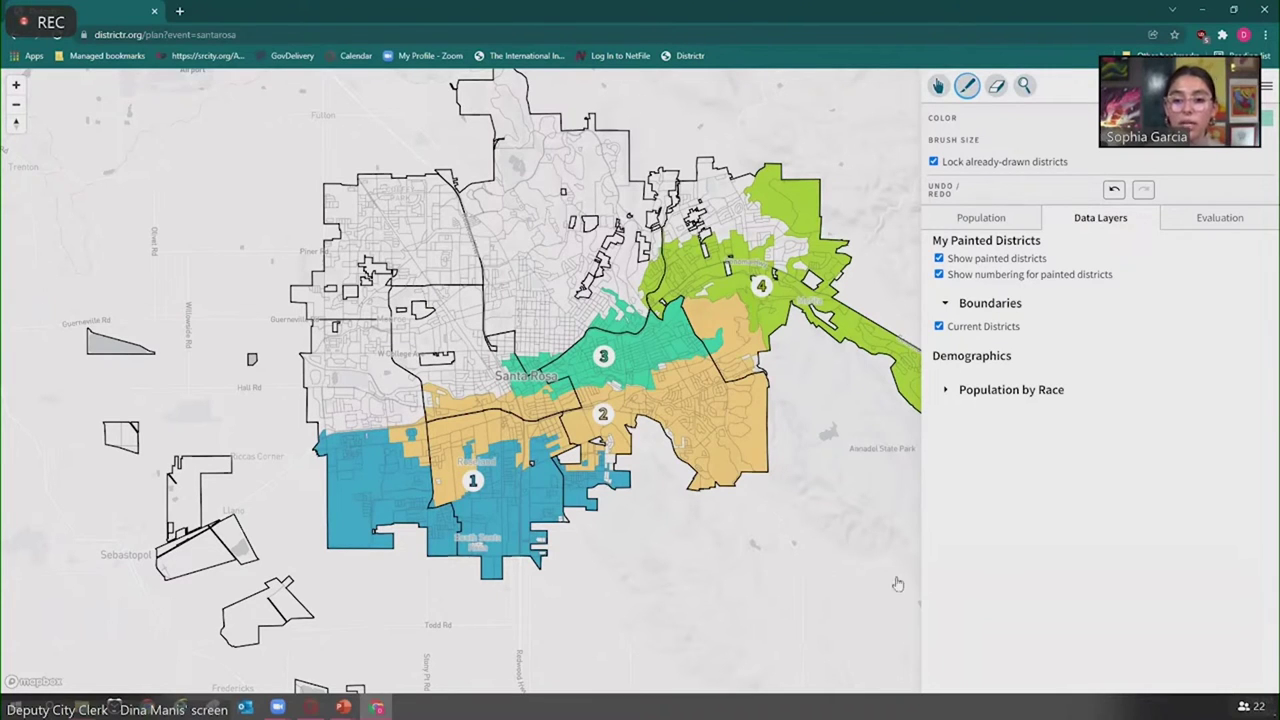
Show population by race as shaded regions and view it for total, Hispanic and White population
{"action": "left_click", "coordinate": [945, 395]}
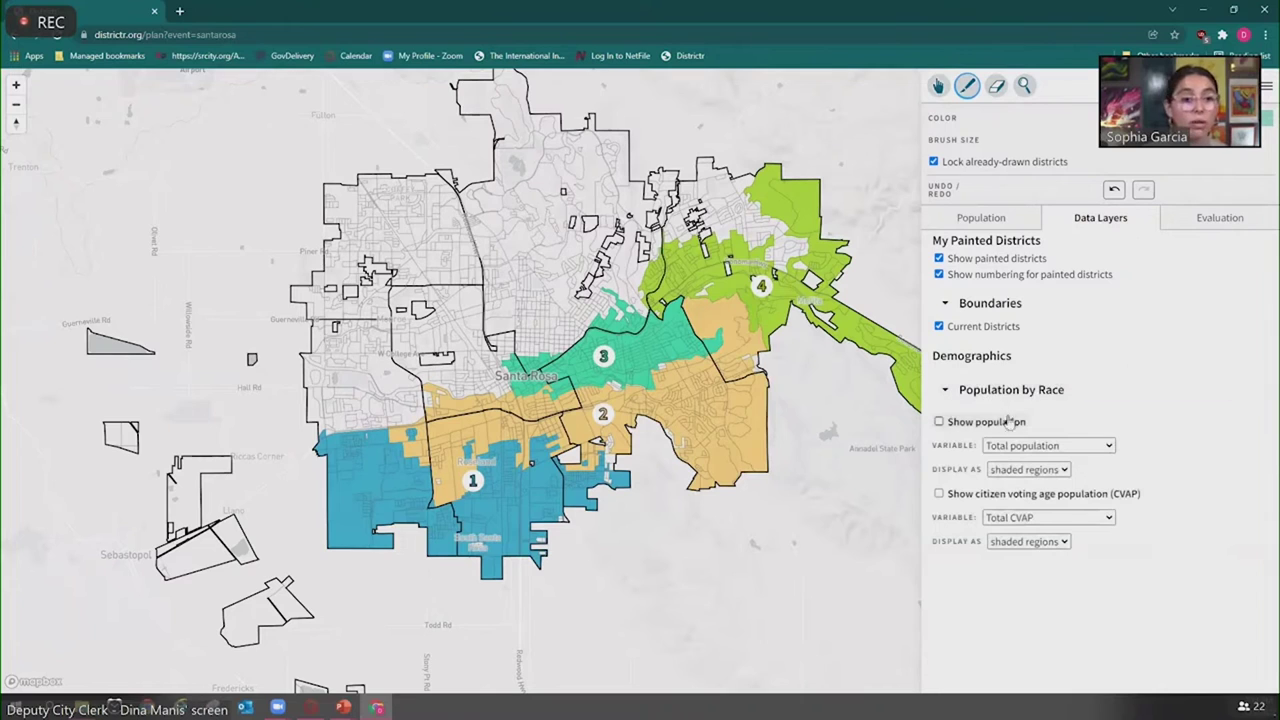
{"action": "left_click", "coordinate": [939, 422]}
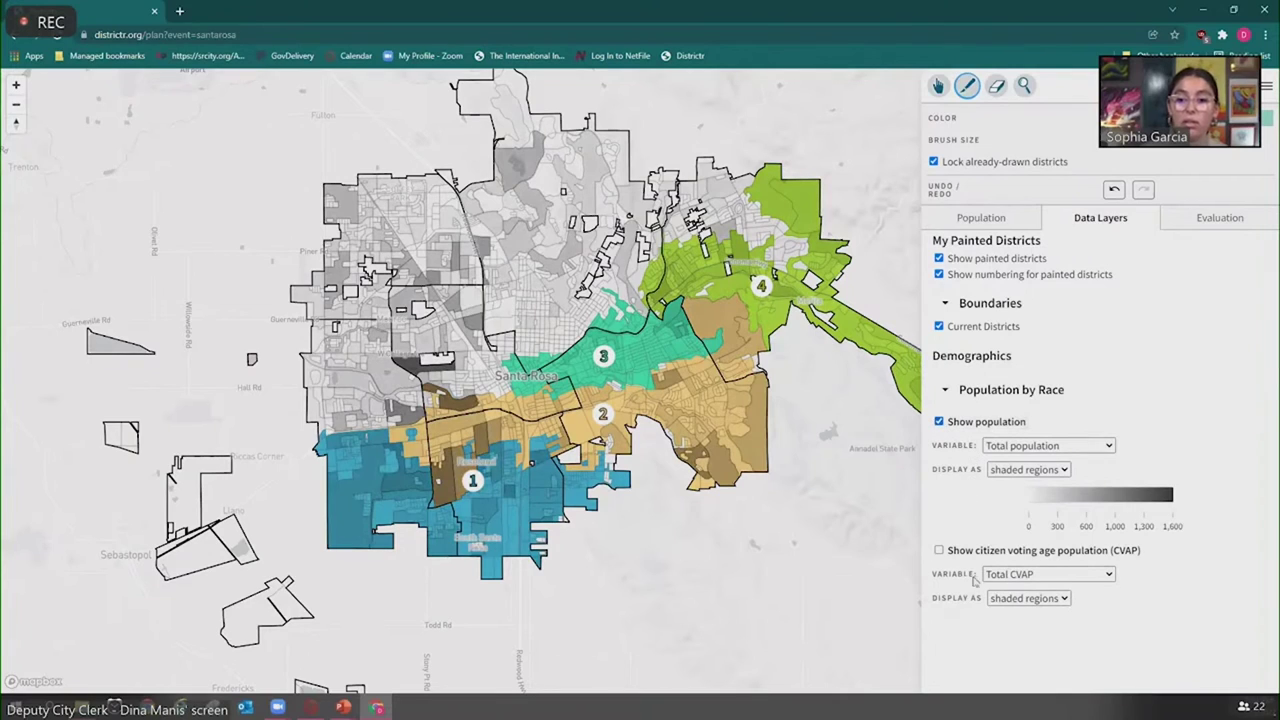
{"action": "left_click", "coordinate": [1105, 575]}
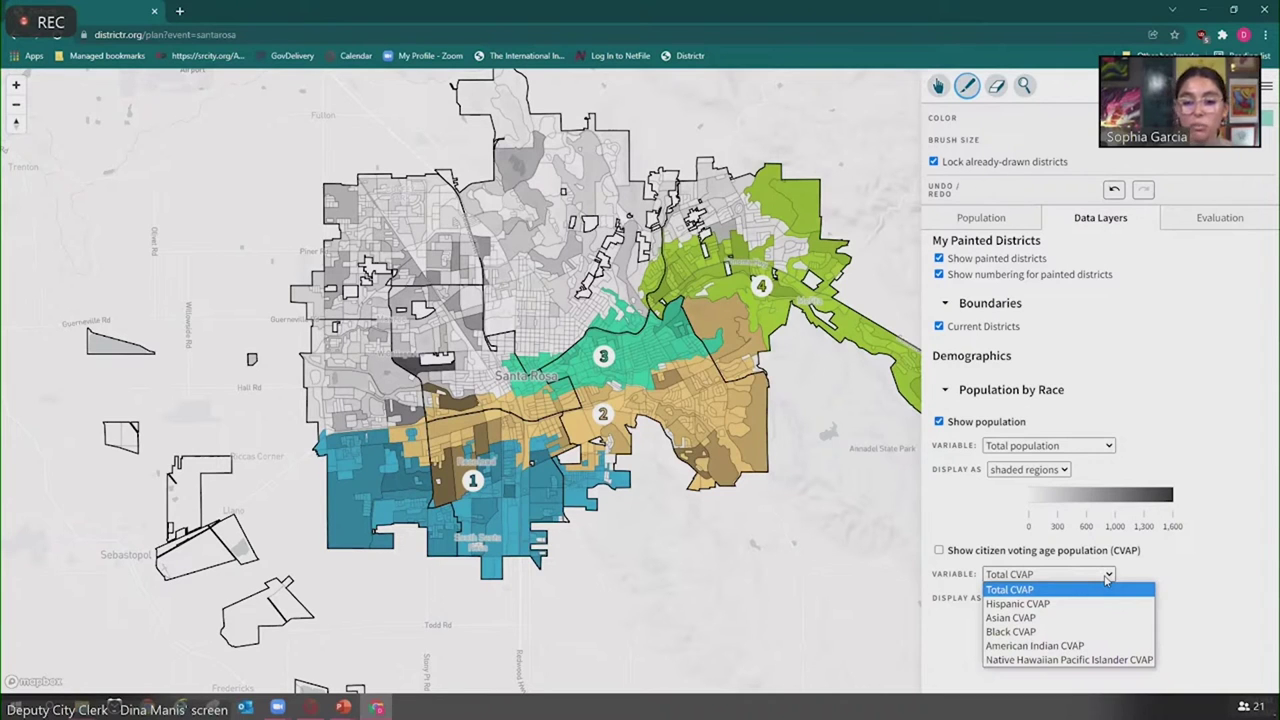
{"action": "left_click", "coordinate": [1087, 446]}
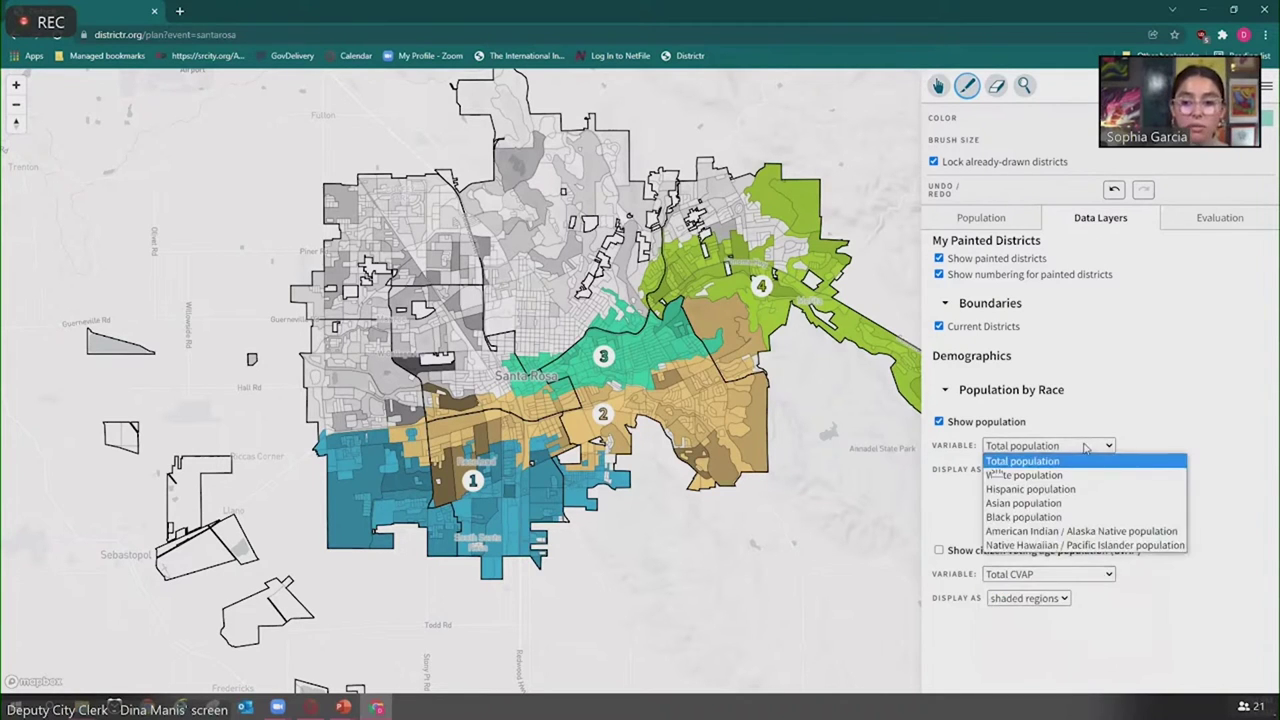
{"action": "left_click", "coordinate": [1092, 495]}
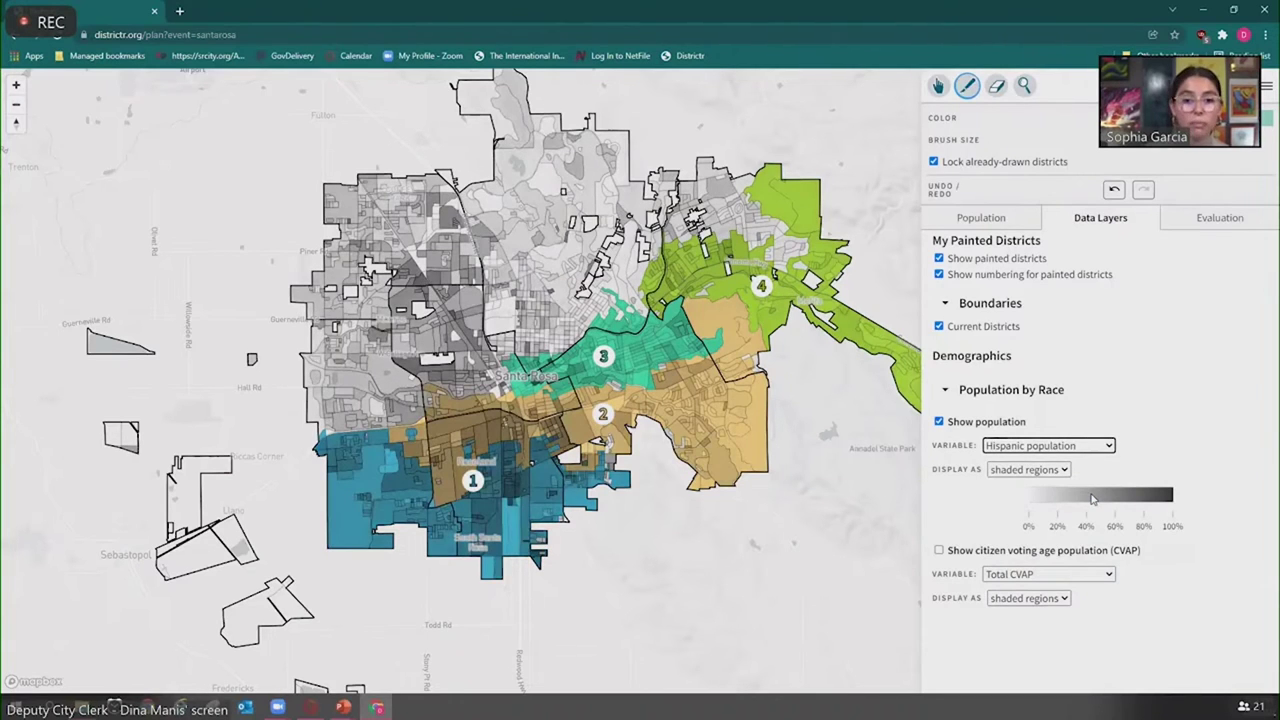
{"action": "left_click", "coordinate": [1109, 446]}
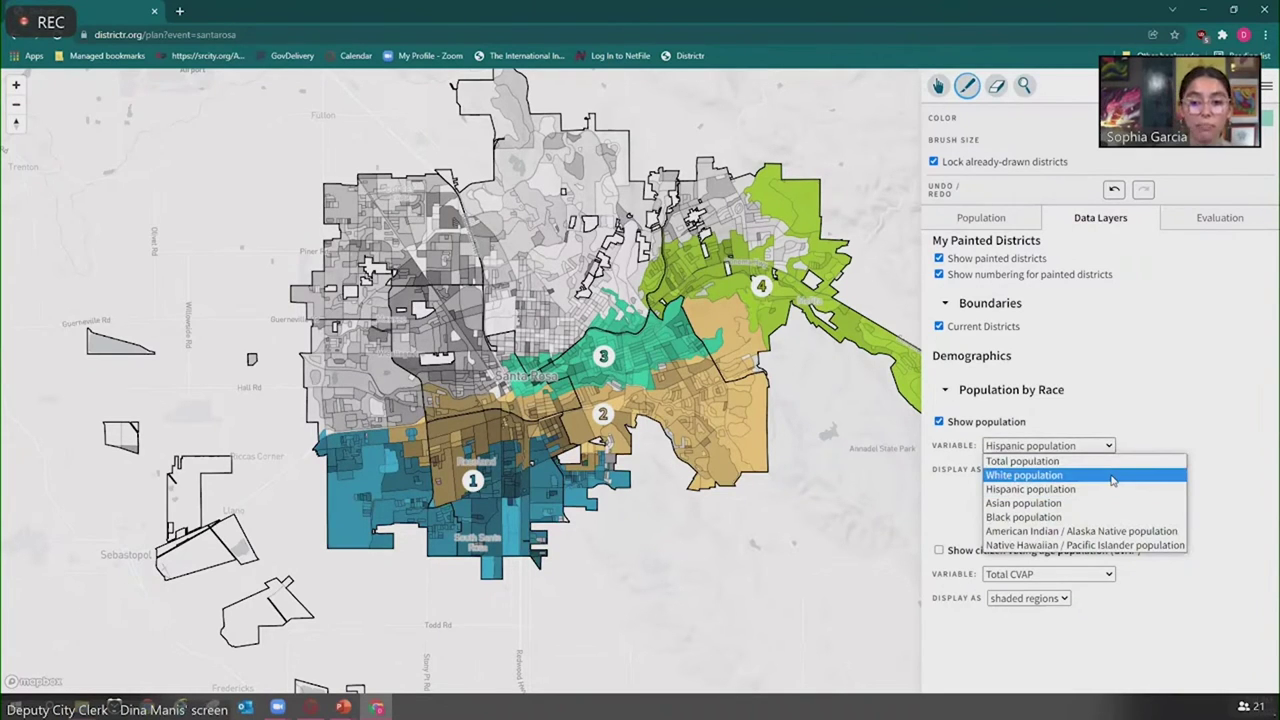
{"action": "left_click", "coordinate": [1113, 477]}
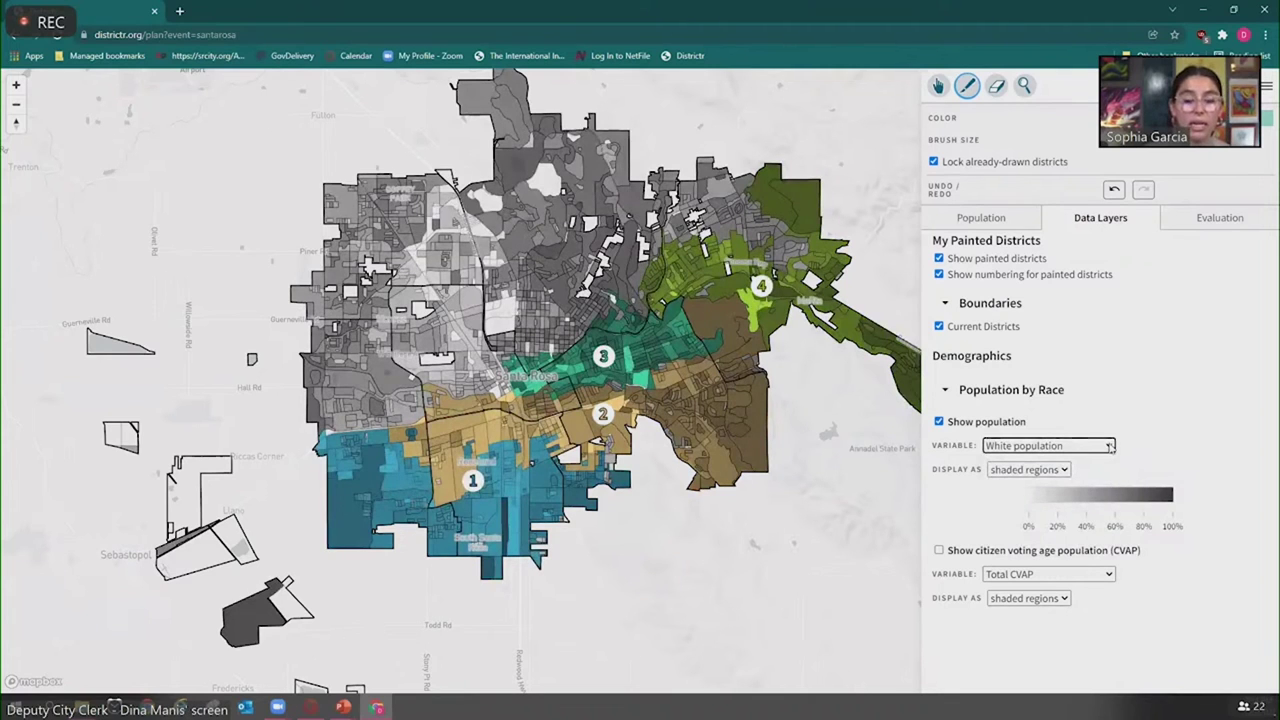
View the shading for Black and American Indian / Alaska Native population, and hide the population layer
{"action": "left_click", "coordinate": [1109, 447]}
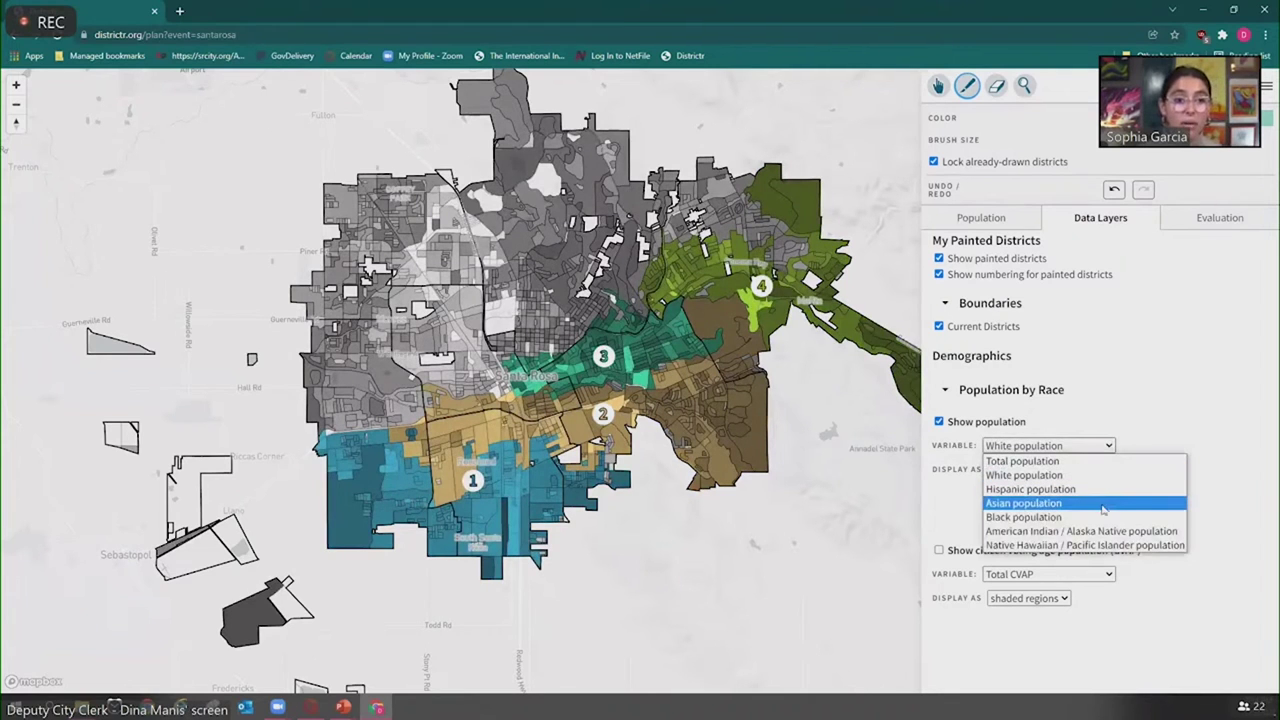
{"action": "left_click", "coordinate": [1100, 518]}
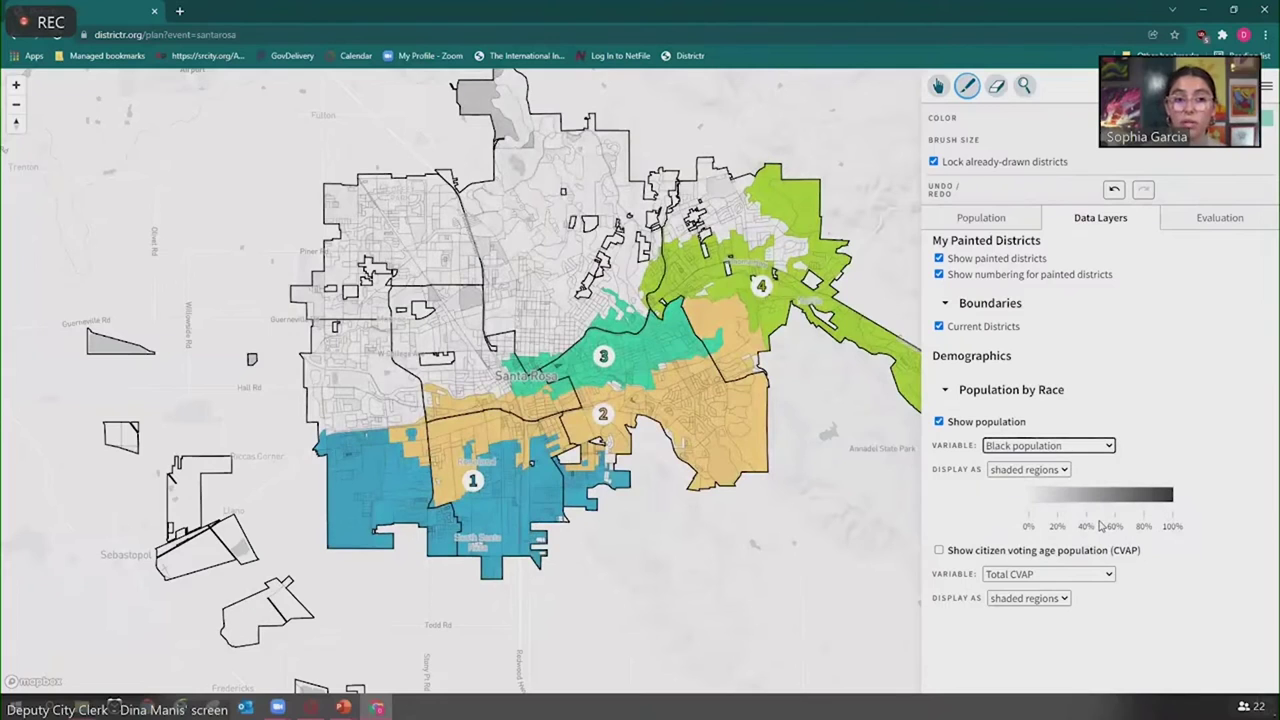
{"action": "left_click", "coordinate": [1100, 449]}
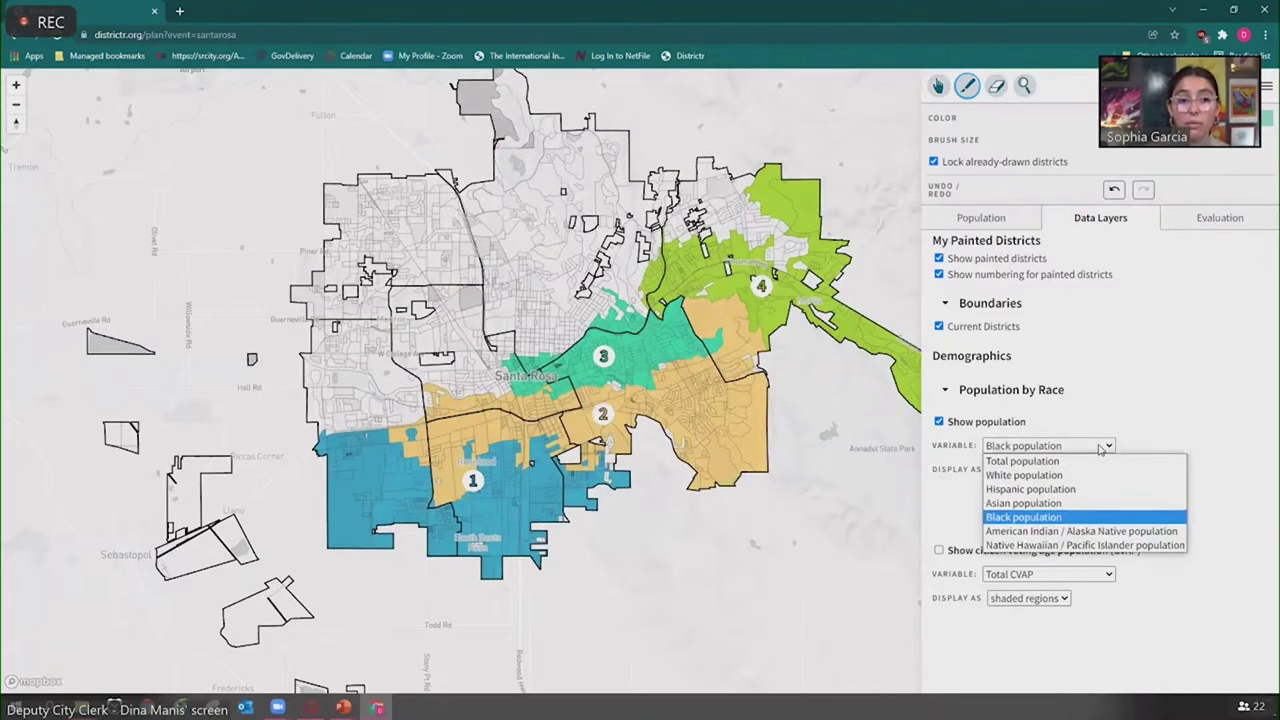
{"action": "left_click", "coordinate": [1103, 531]}
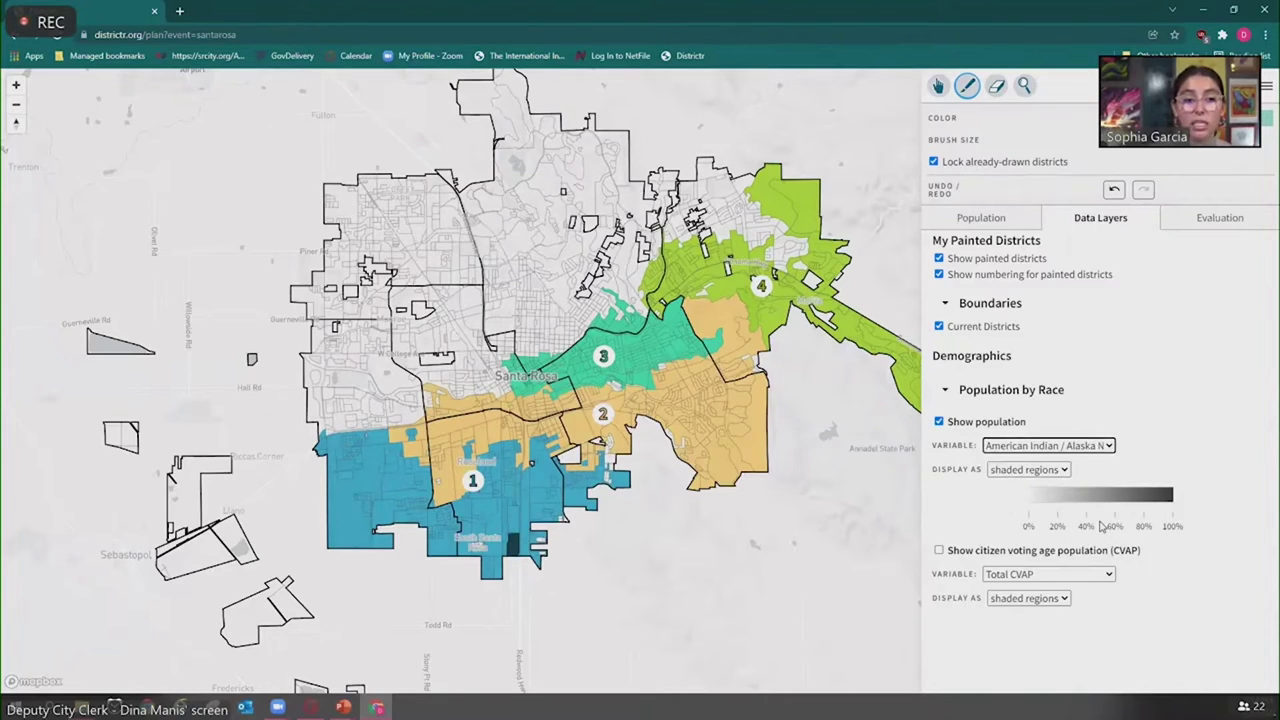
{"action": "left_click", "coordinate": [1100, 450]}
{"action": "left_click", "coordinate": [941, 428]}
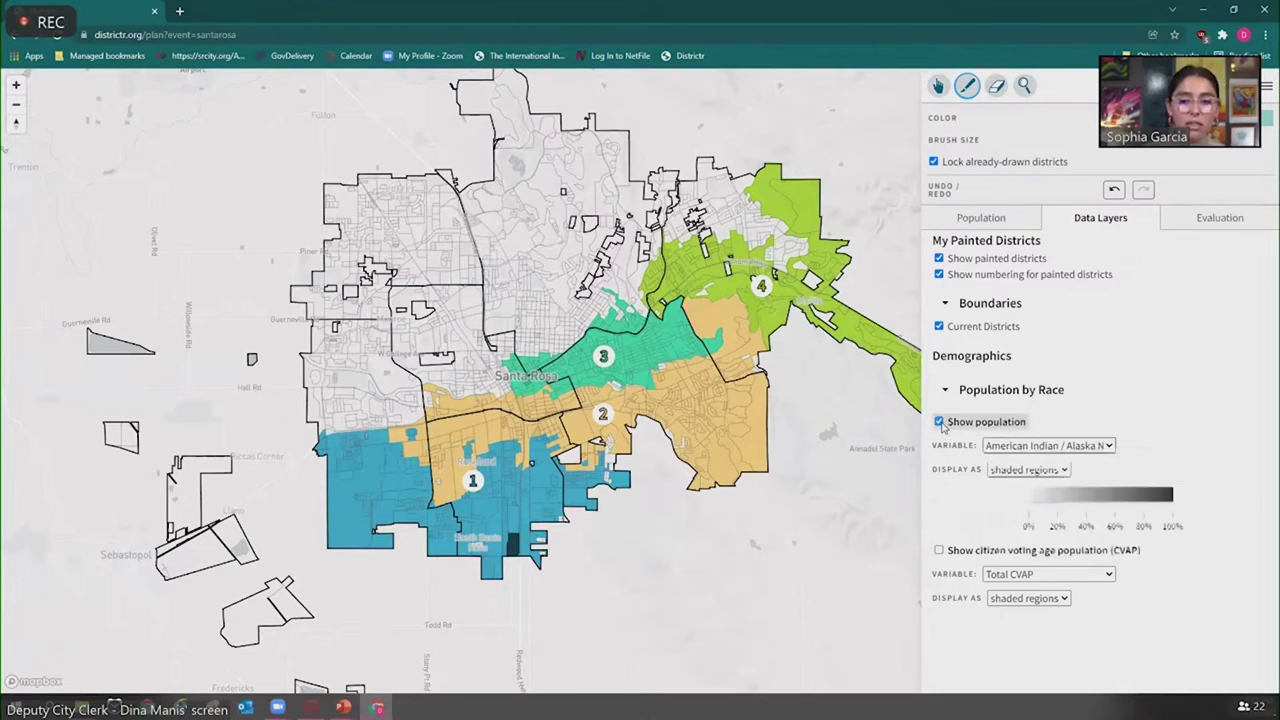
{"action": "left_click", "coordinate": [941, 428]}
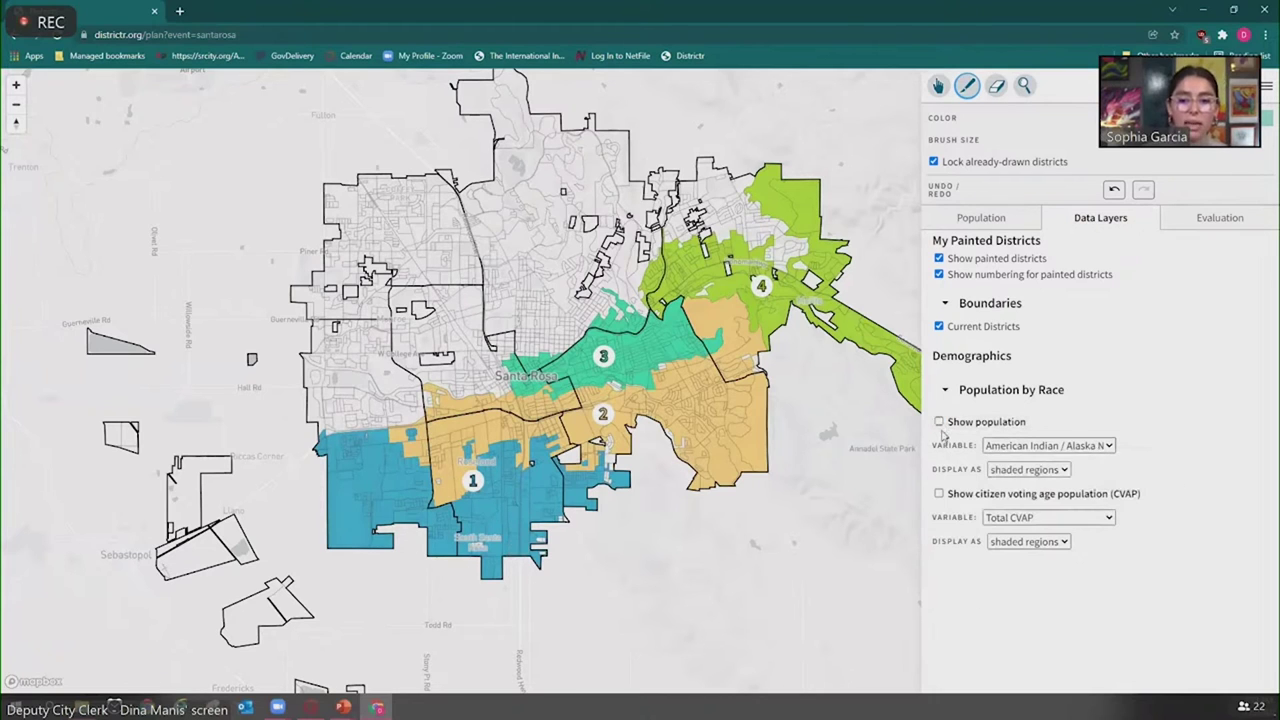
Show citizen voting age population as shaded regions and view it for Native Hawaiian Pacific Islander and American Indian CVAP
{"action": "left_click", "coordinate": [939, 494]}
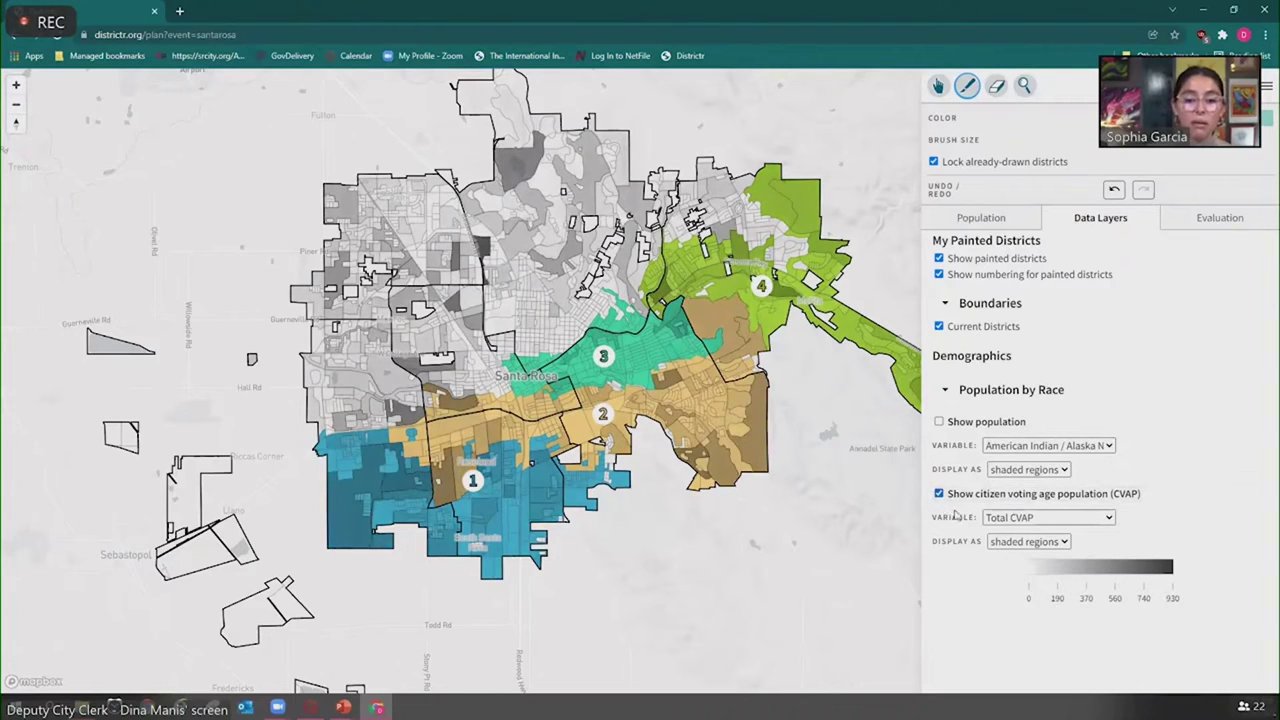
{"action": "left_click", "coordinate": [1110, 518]}
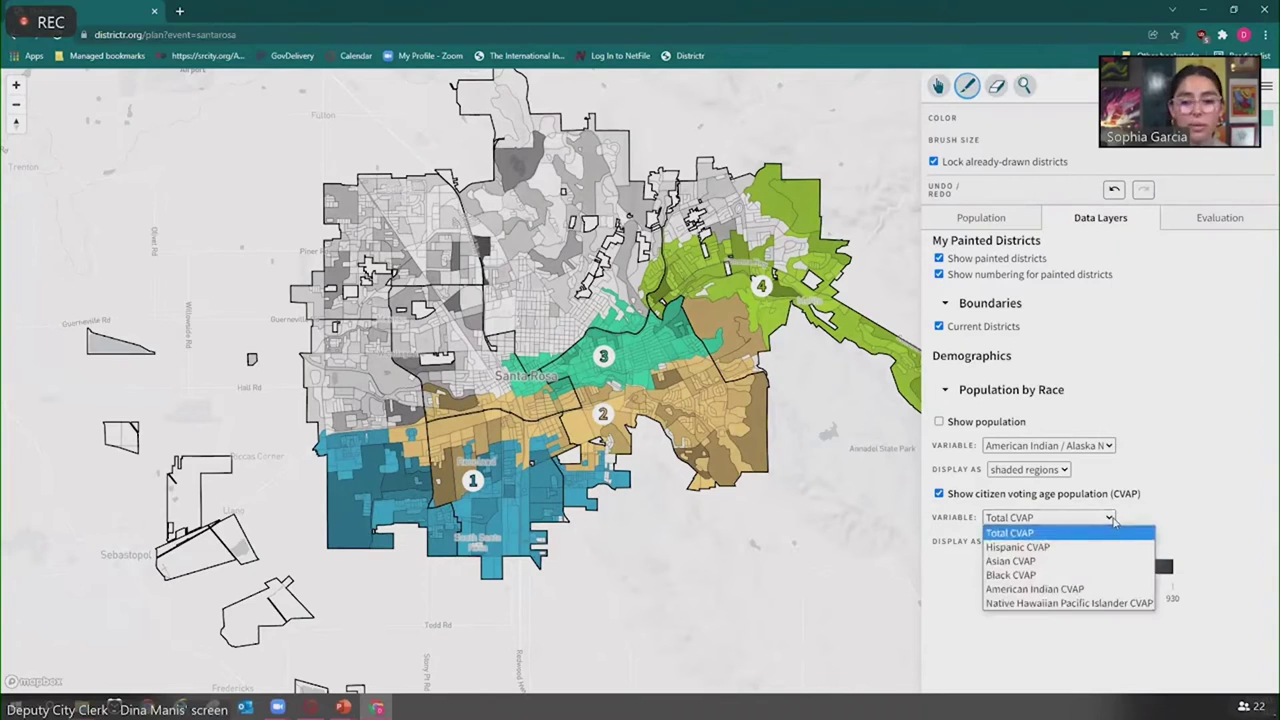
{"action": "left_click", "coordinate": [1084, 604]}
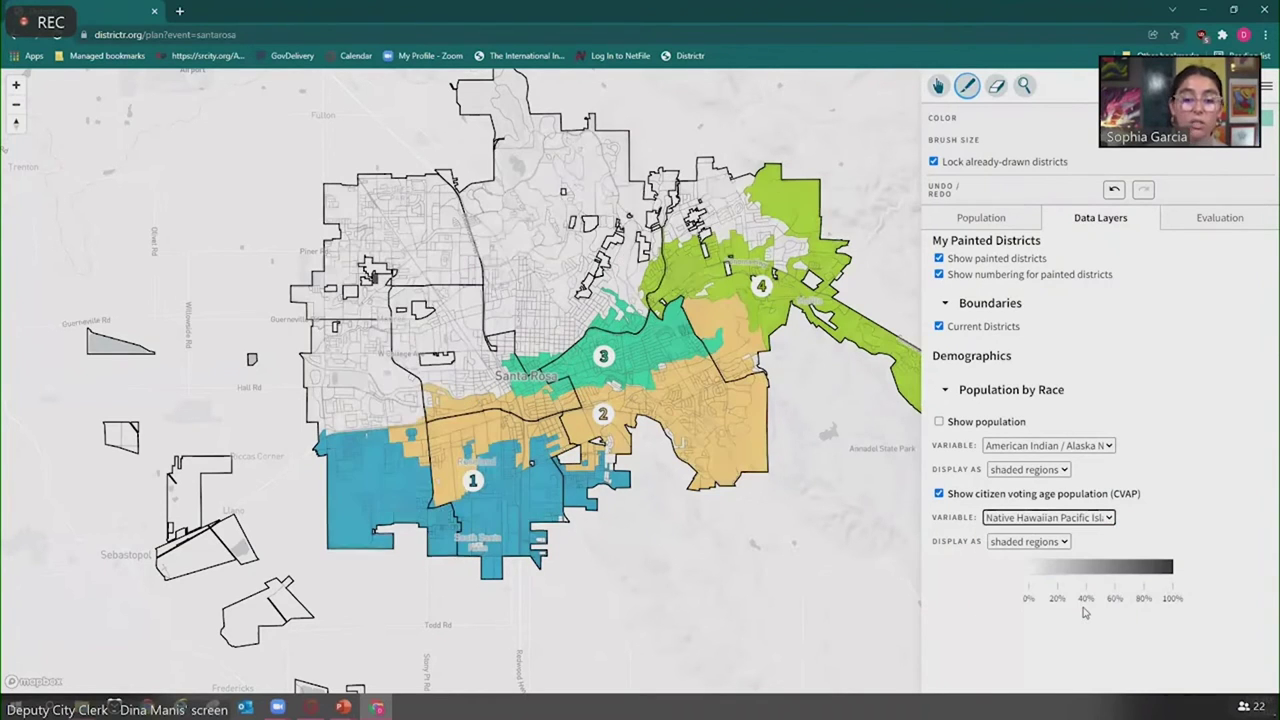
{"action": "left_click", "coordinate": [1090, 518]}
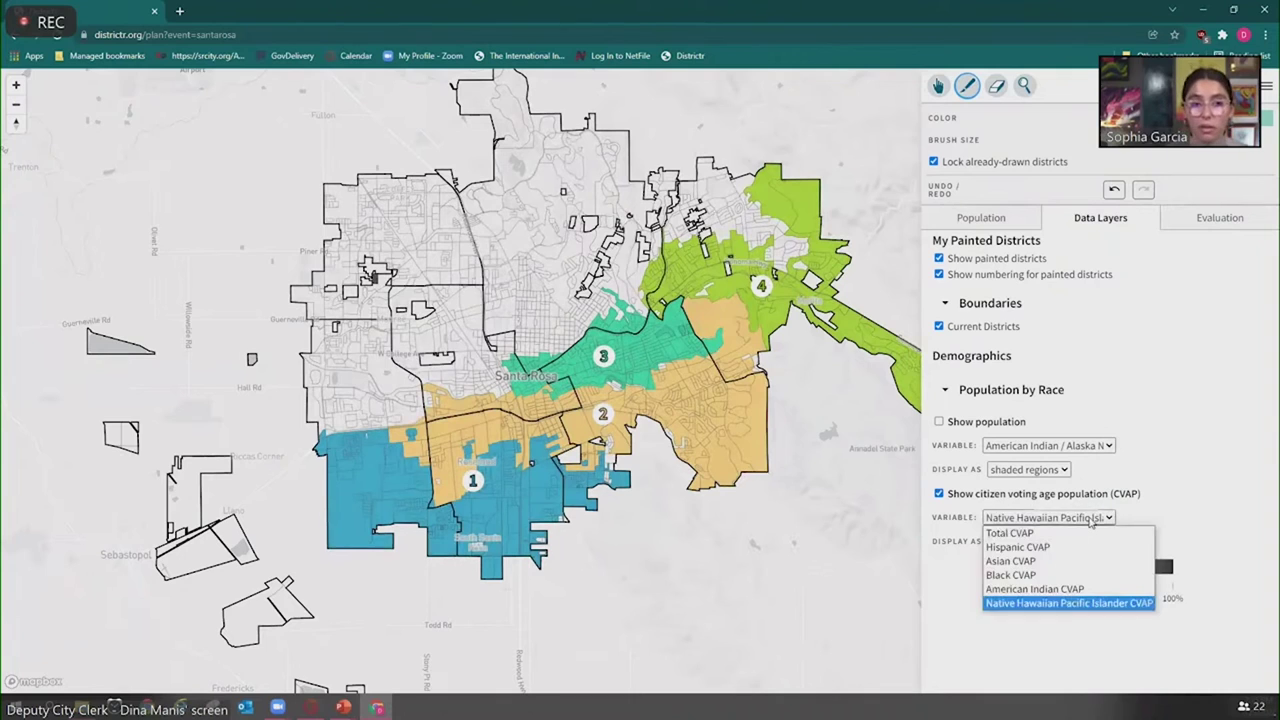
{"action": "left_click", "coordinate": [1074, 589]}
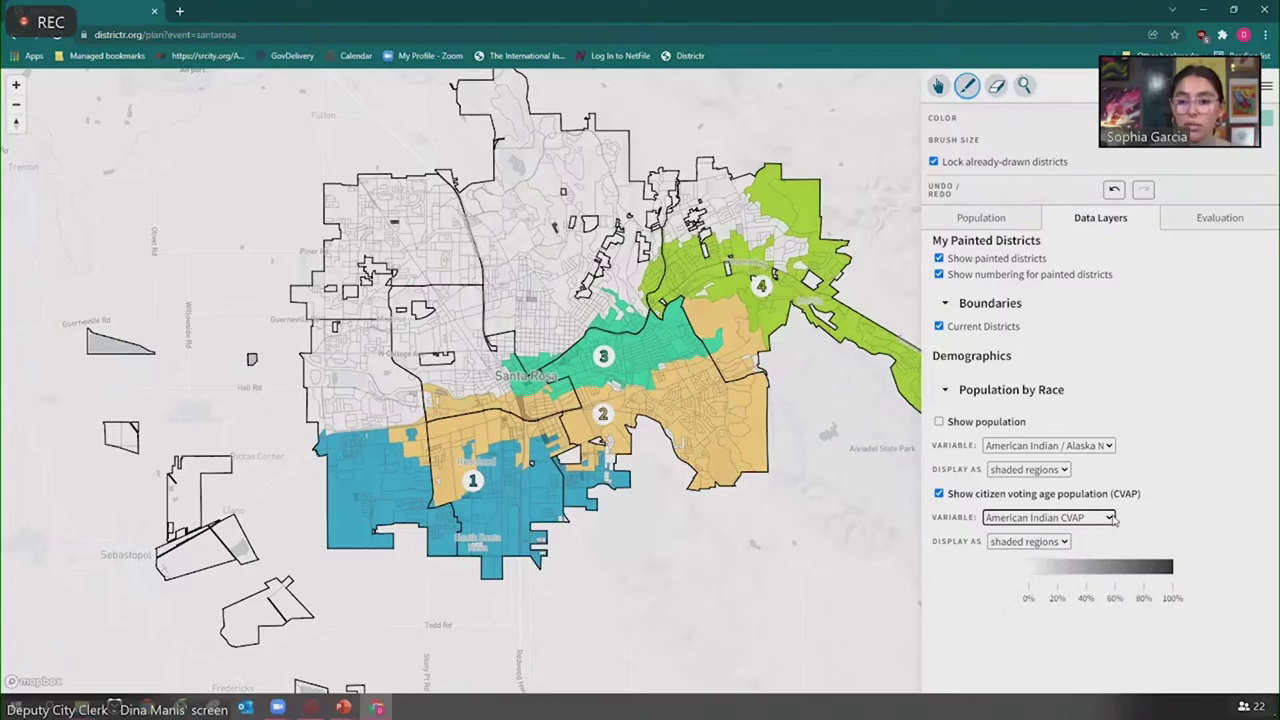
View the citizen voting age population shading for Black CVAP and Asian CVAP
{"action": "left_click", "coordinate": [1112, 519]}
{"action": "left_click", "coordinate": [1073, 577]}
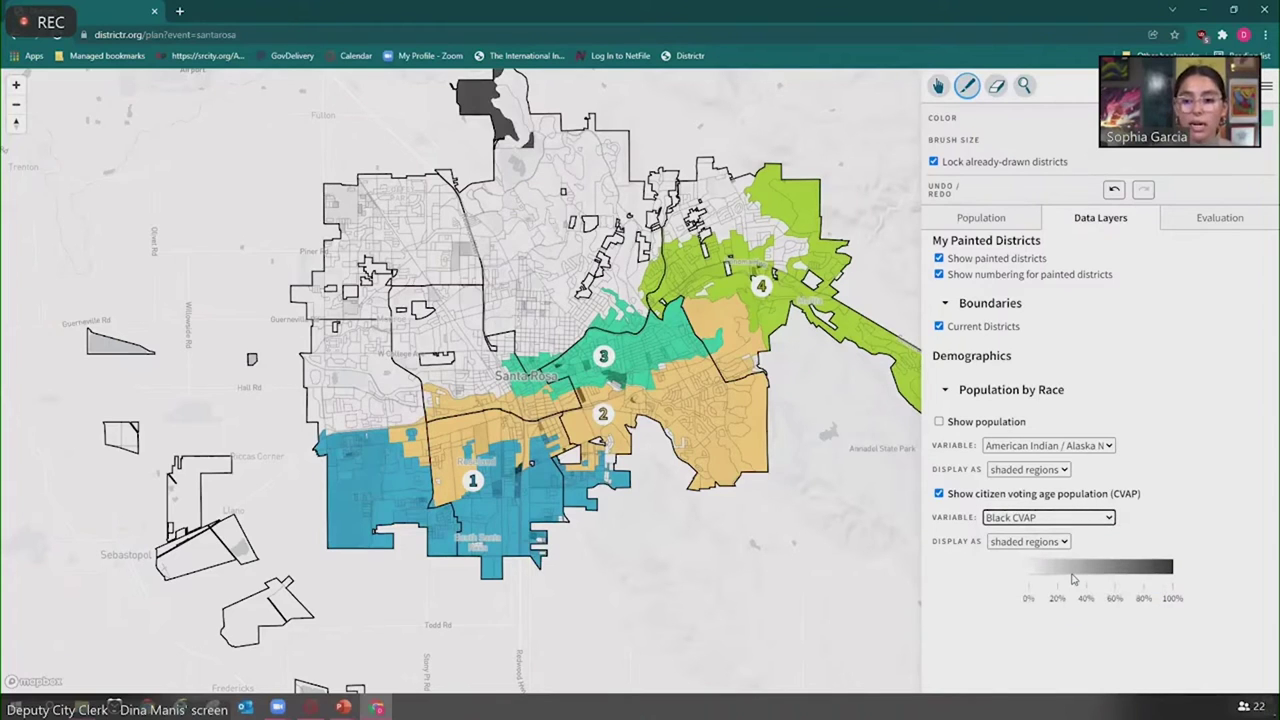
{"action": "left_click", "coordinate": [1090, 518]}
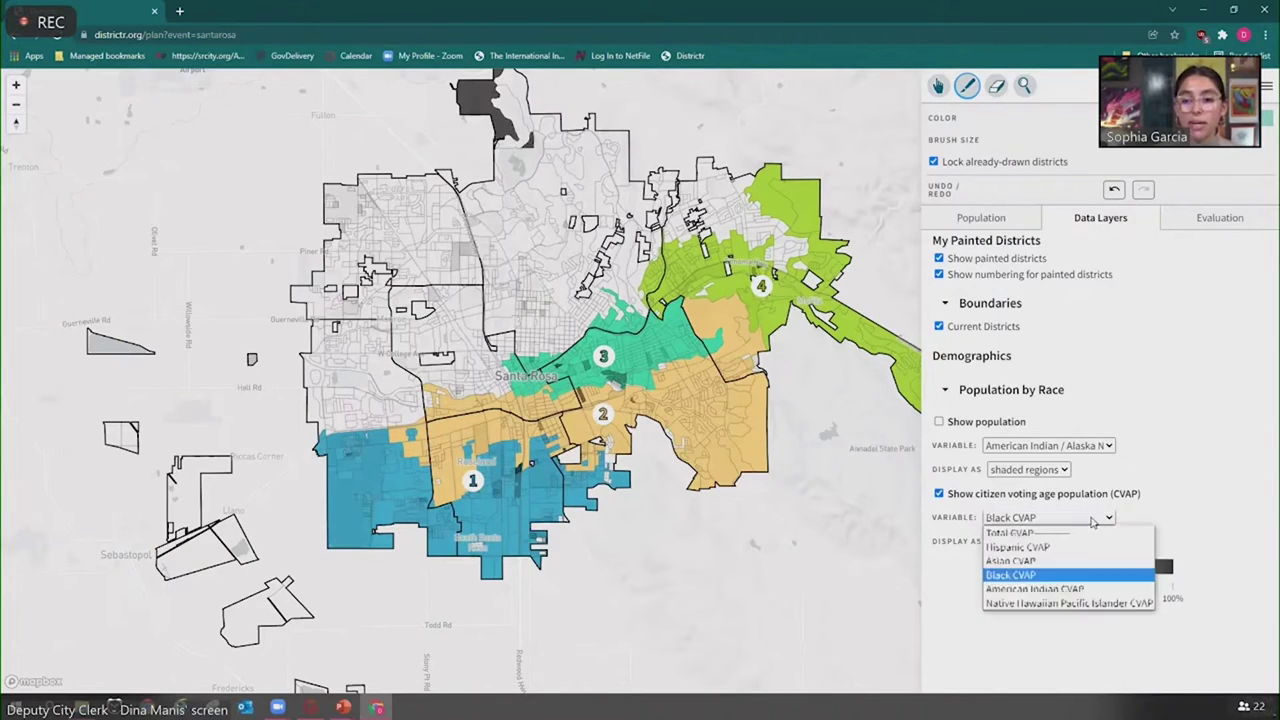
{"action": "left_click", "coordinate": [1090, 561]}
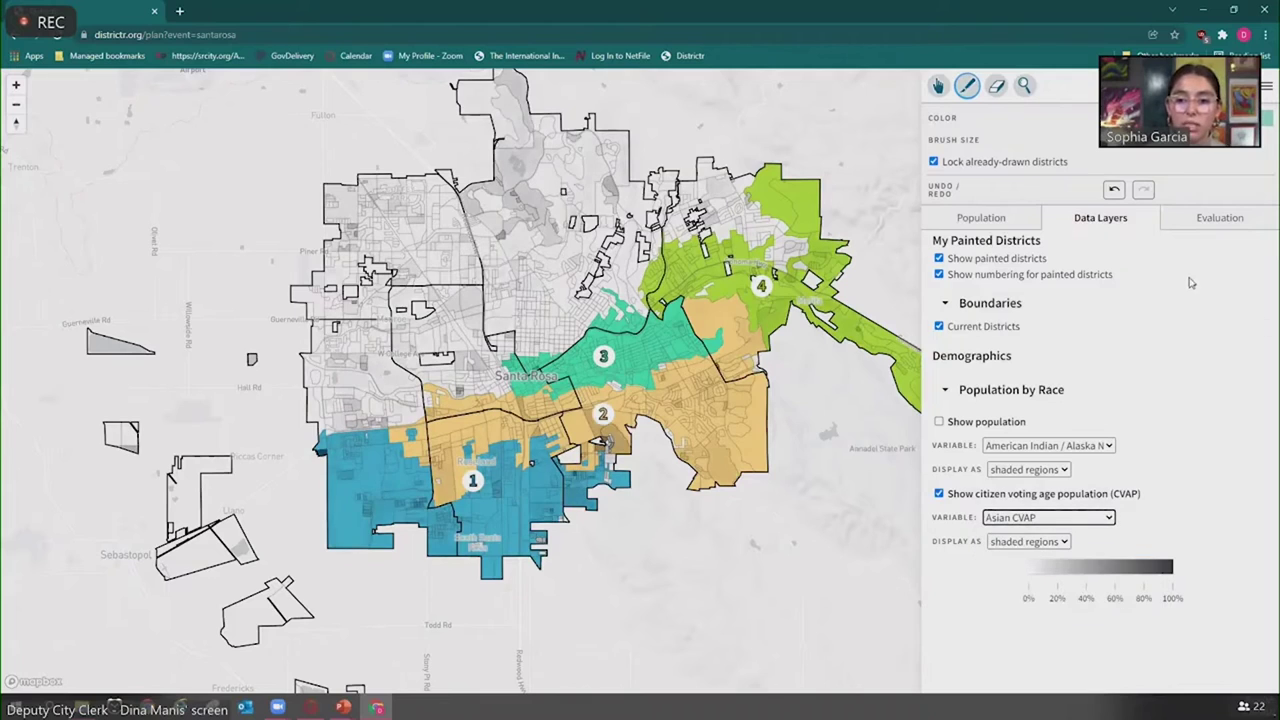
Open the Population by Race evaluation of the painted districts and check which population groups can be compared
{"action": "left_click", "coordinate": [1196, 226]}
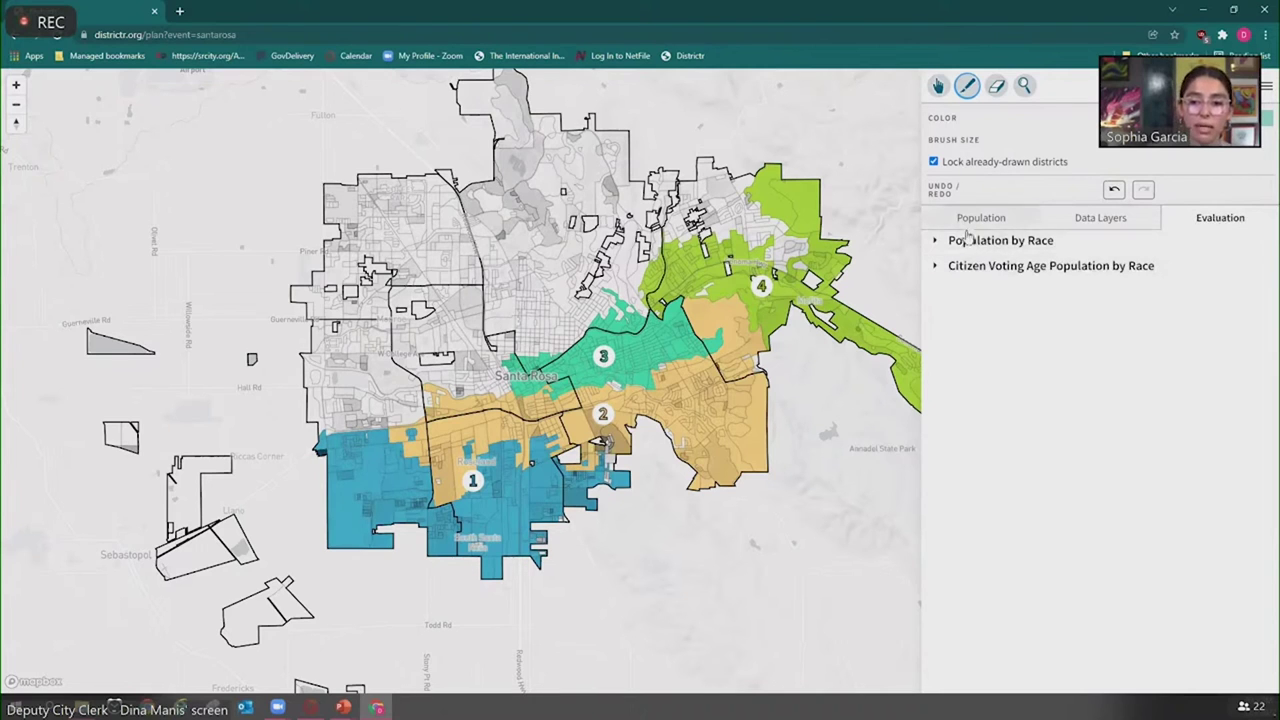
{"action": "left_click", "coordinate": [934, 243]}
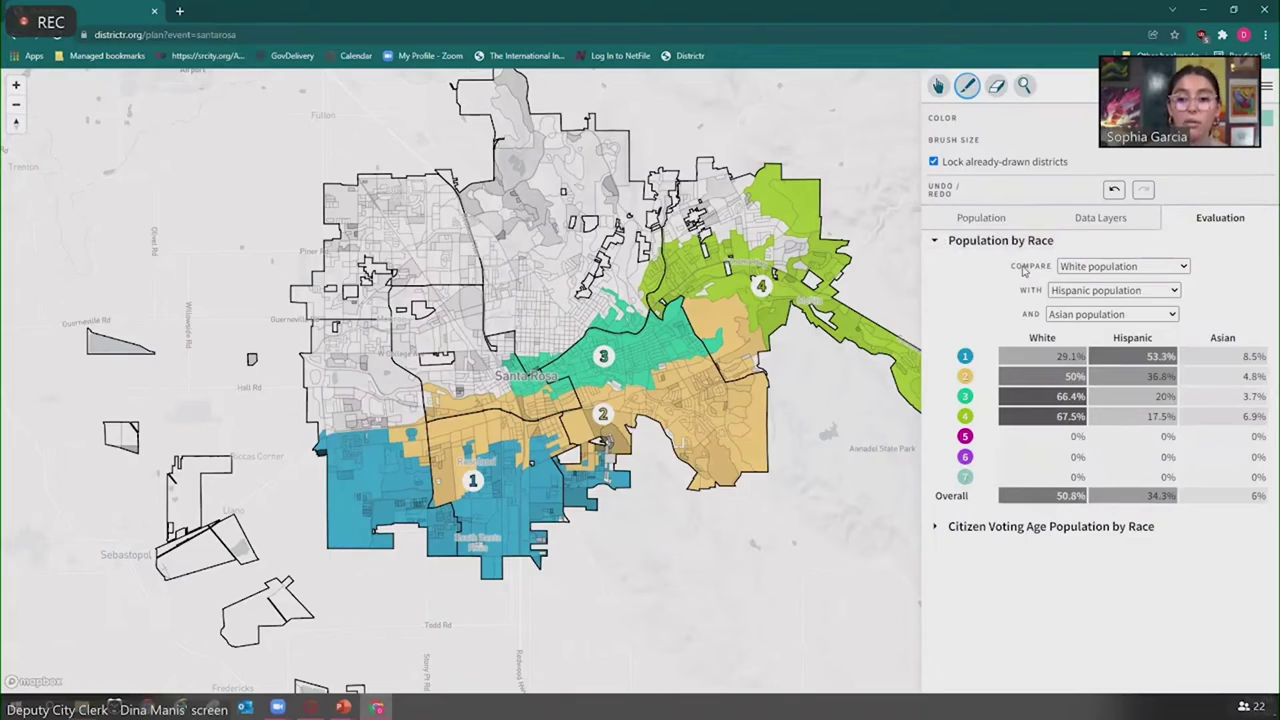
{"action": "left_click", "coordinate": [1183, 268]}
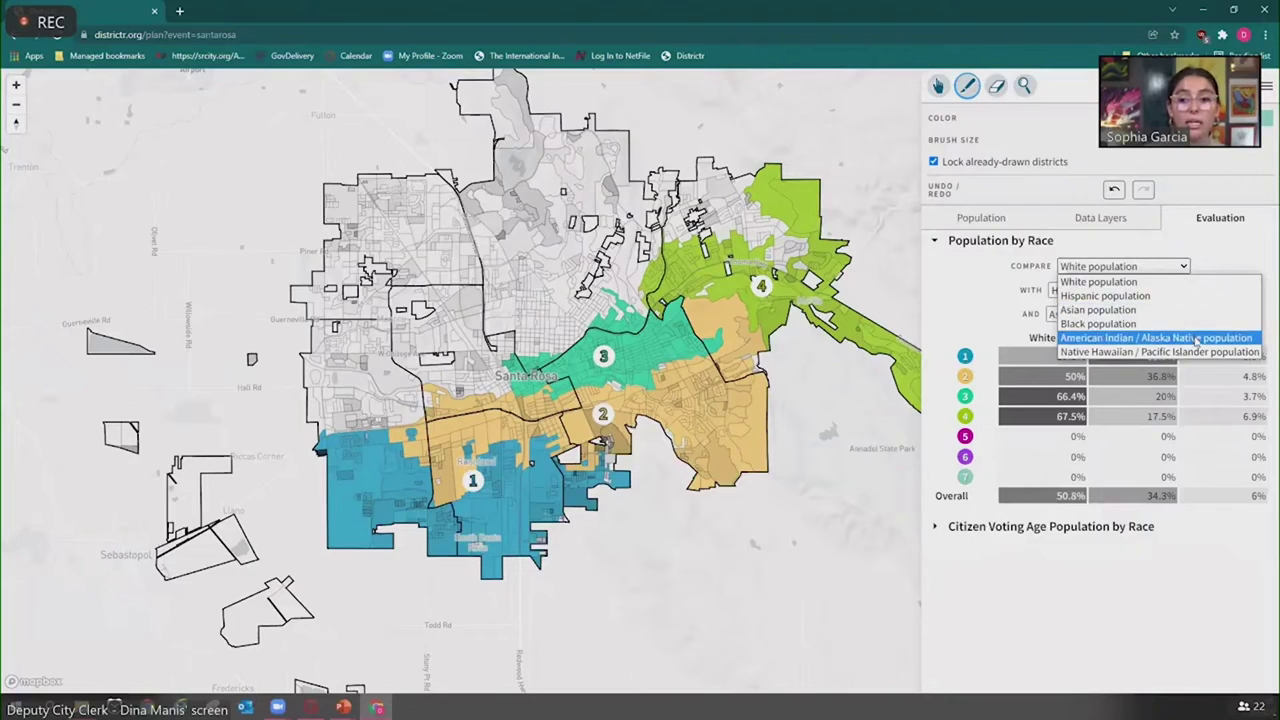
{"action": "left_click", "coordinate": [939, 283]}
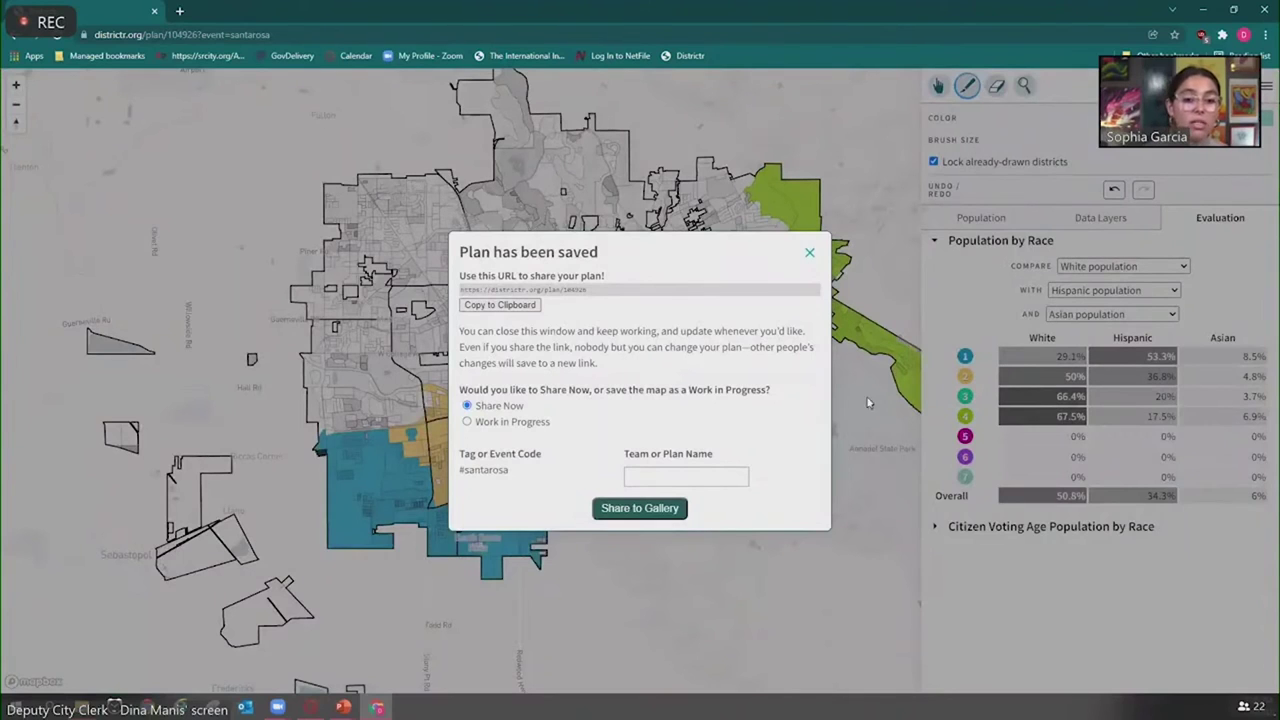
Copy the saved plan's share link, mark the plan as Work in Progress, and close the save dialog
{"action": "left_click", "coordinate": [503, 308]}
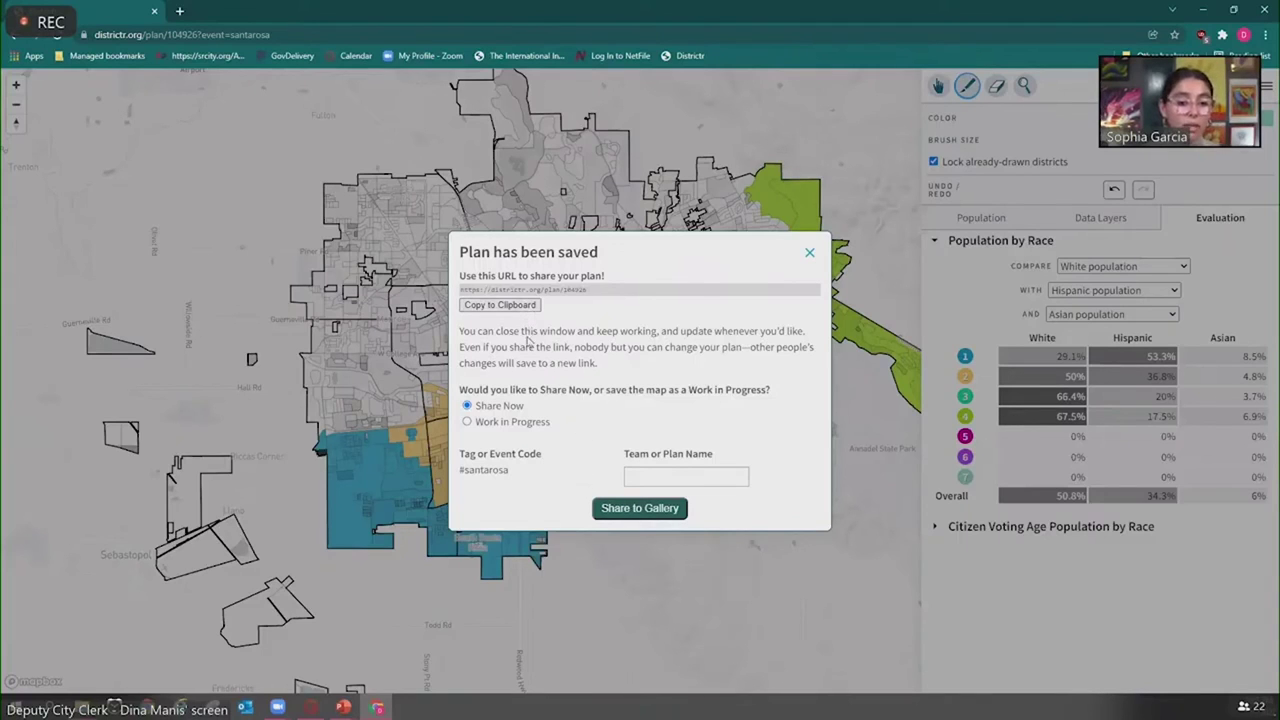
{"action": "left_click", "coordinate": [467, 422]}
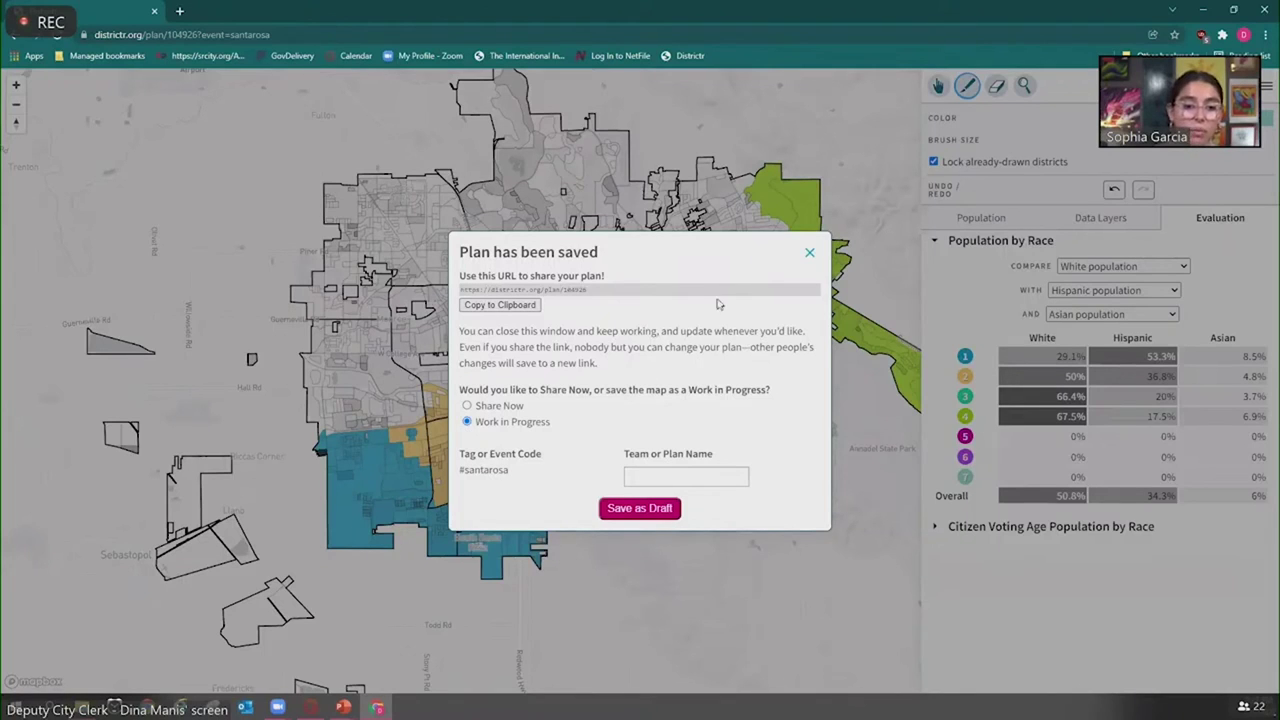
{"action": "left_click", "coordinate": [488, 305]}
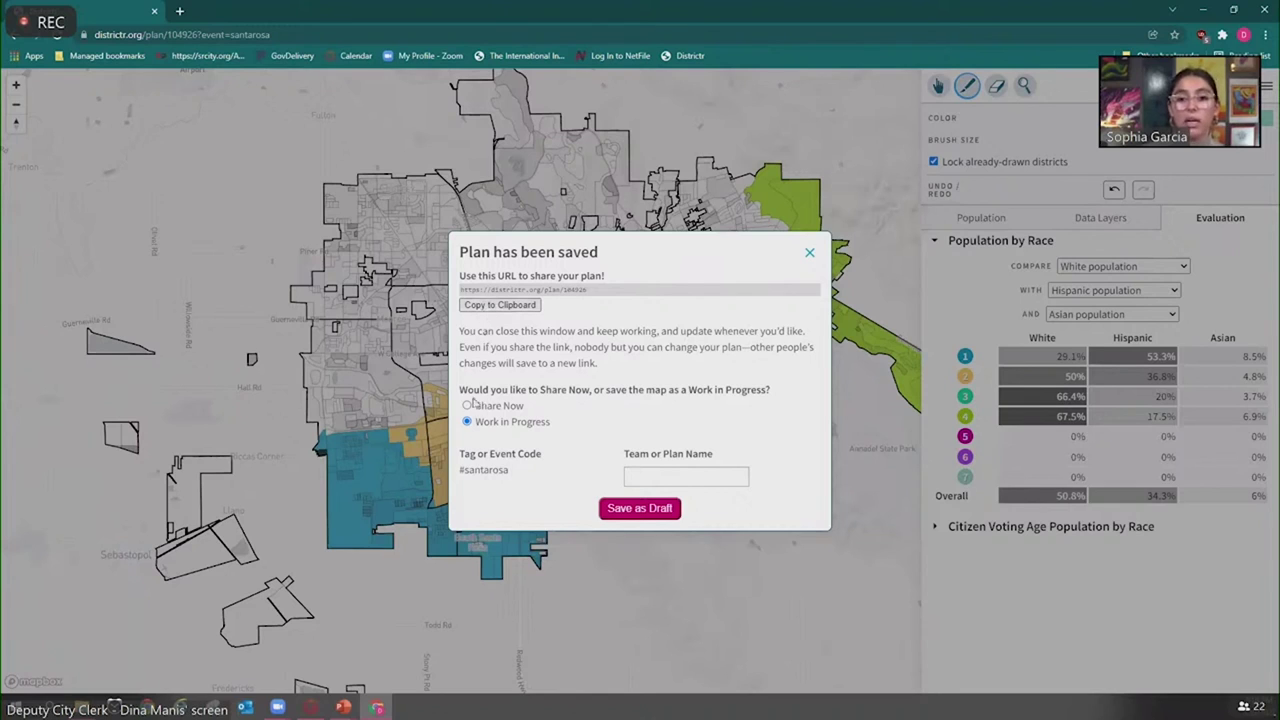
{"action": "left_click", "coordinate": [809, 256]}
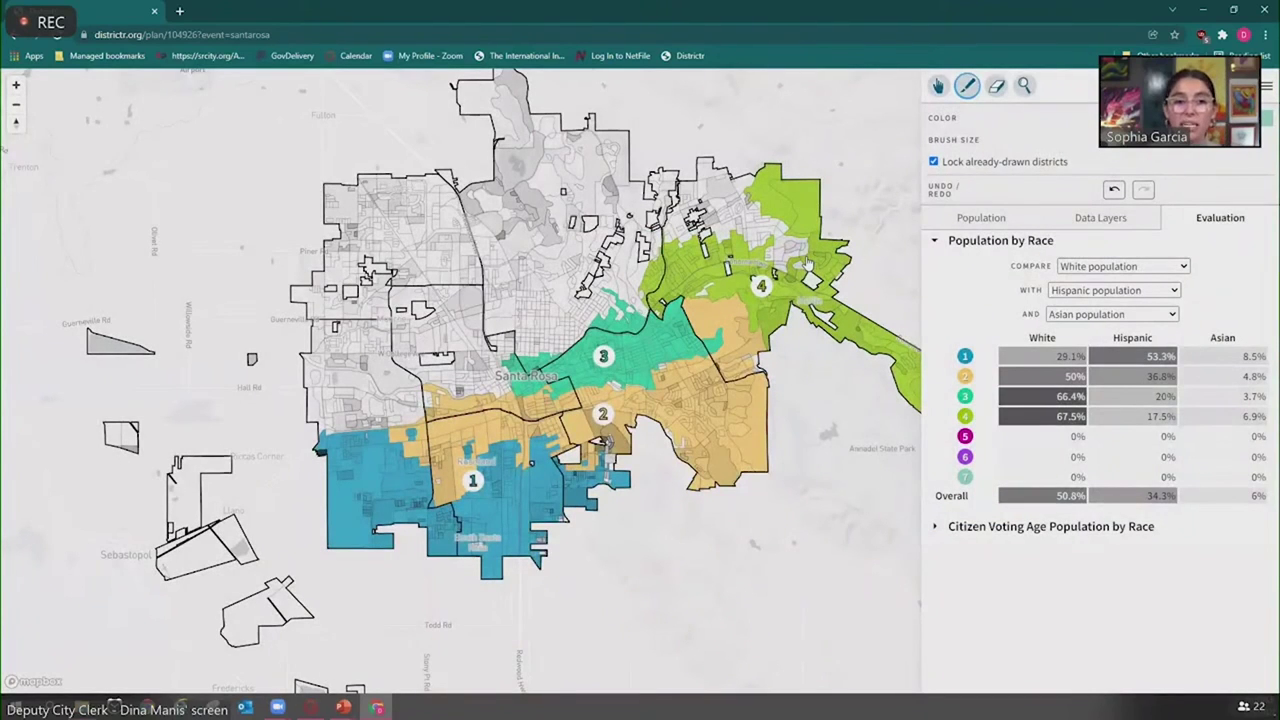
Look through the plan's print and export options and go back to the previous page
{"action": "left_click", "coordinate": [1265, 90]}
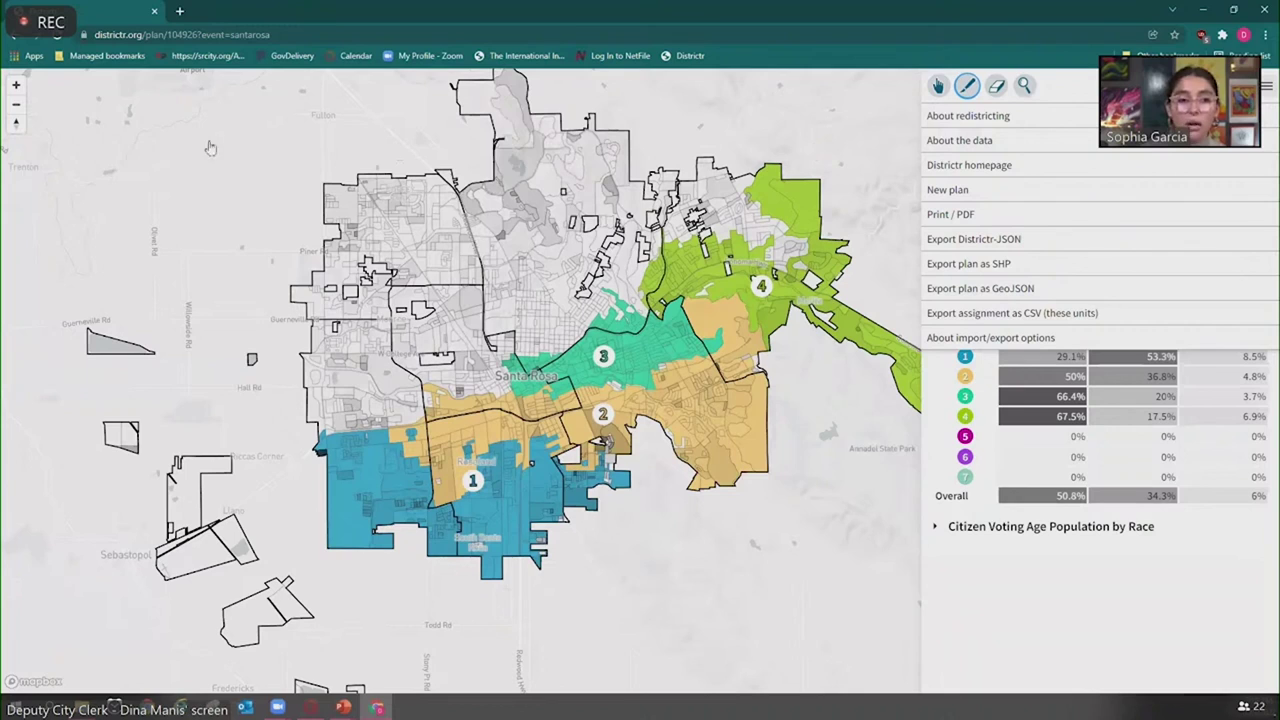
{"action": "left_click", "coordinate": [13, 38]}
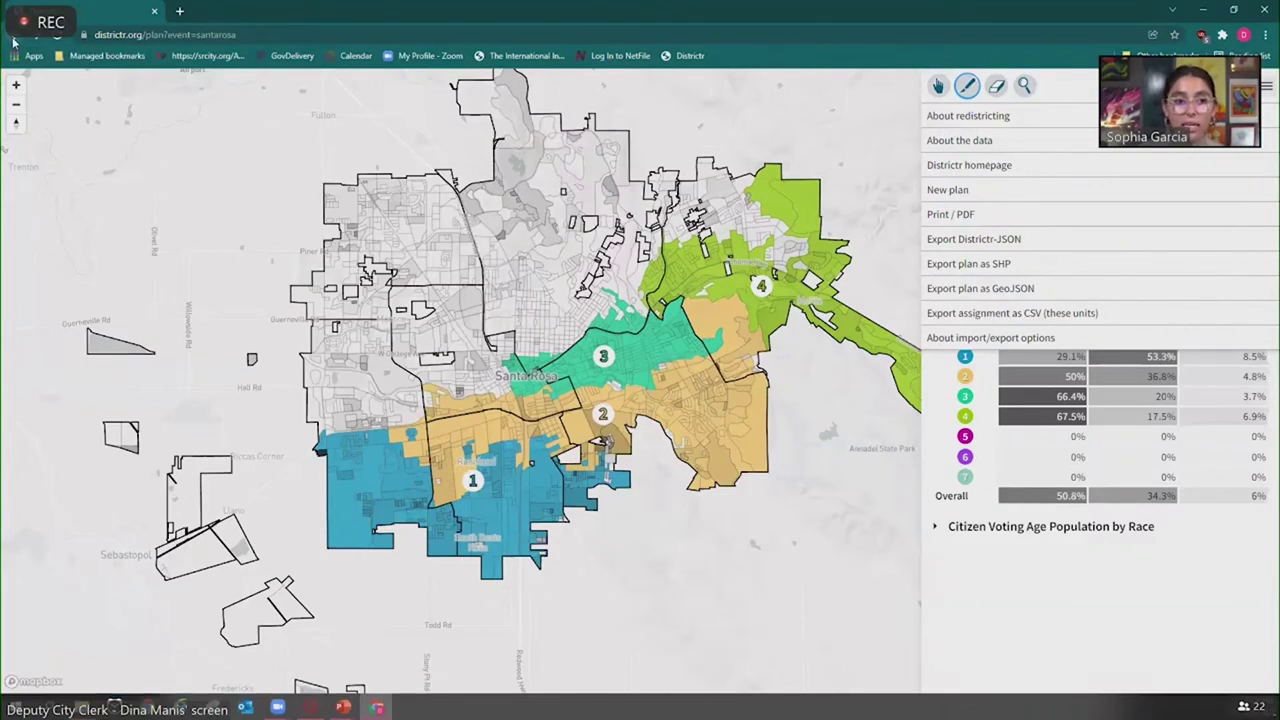